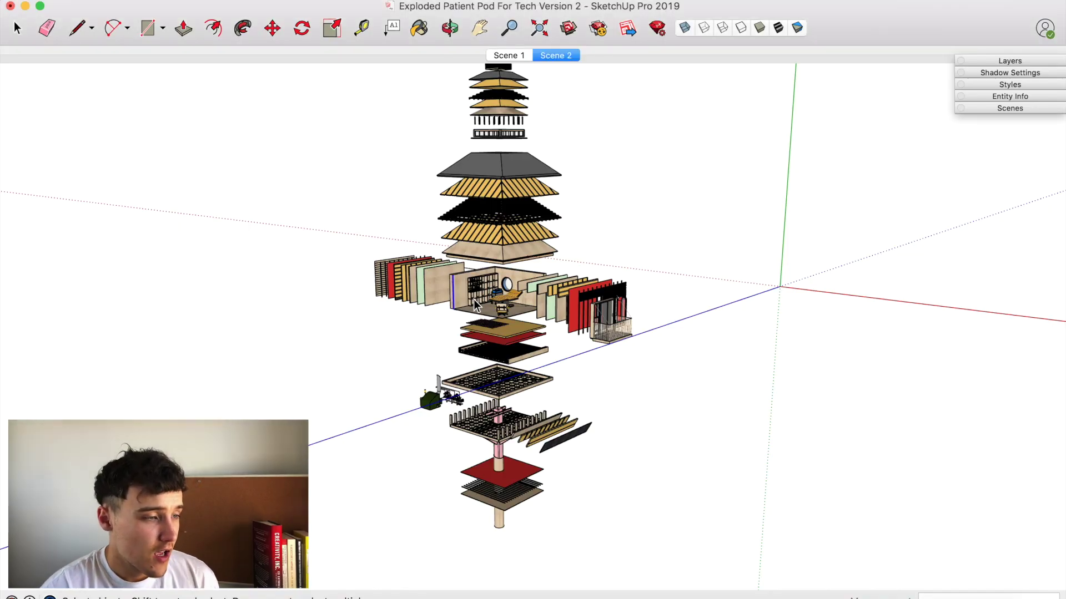
Step: Orbit and zoom in on the pod's wall layers, then select the large group containing the mesh façade panel
{"action": "key", "text": "o"}
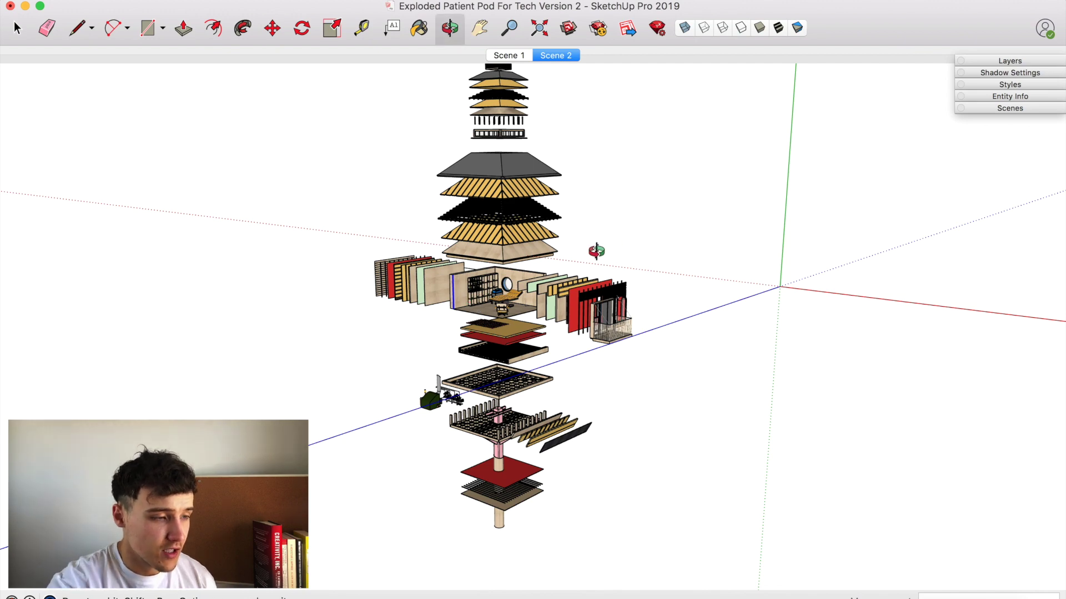
{"action": "left_click_drag", "start_coordinate": [594, 248], "coordinate": [552, 288]}
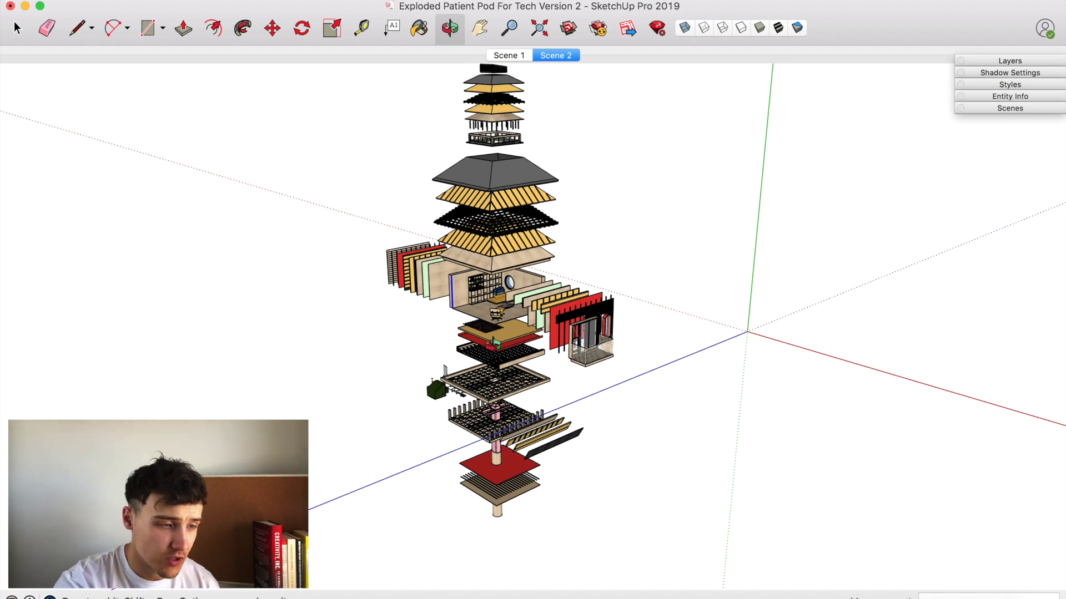
{"action": "scroll", "coordinate": [522, 288], "scroll_direction": "up", "scroll_amount": 5}
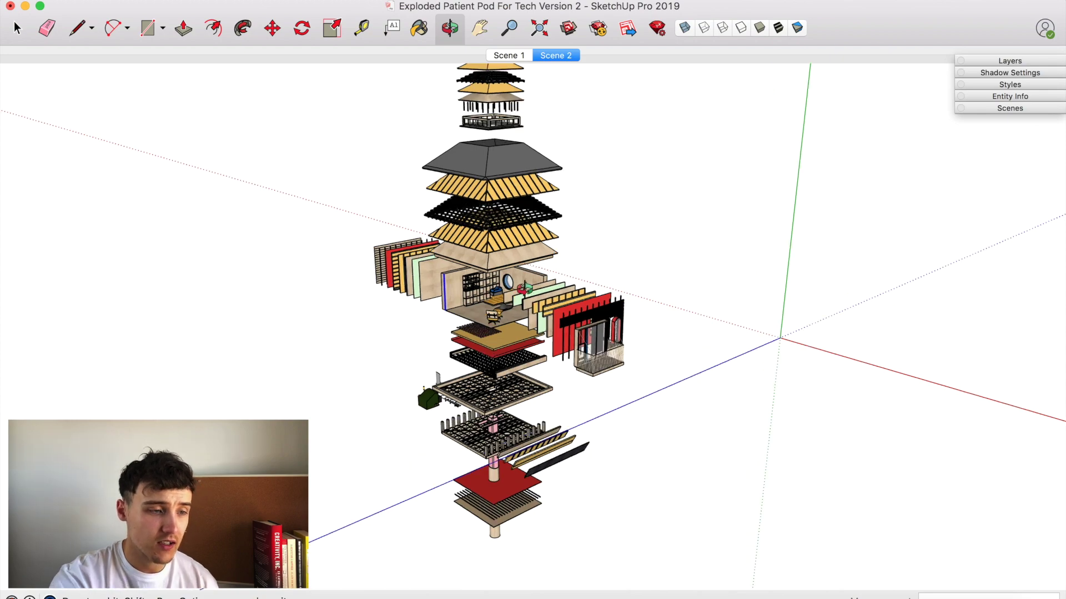
{"action": "scroll", "coordinate": [549, 349], "scroll_direction": "up", "scroll_amount": 5}
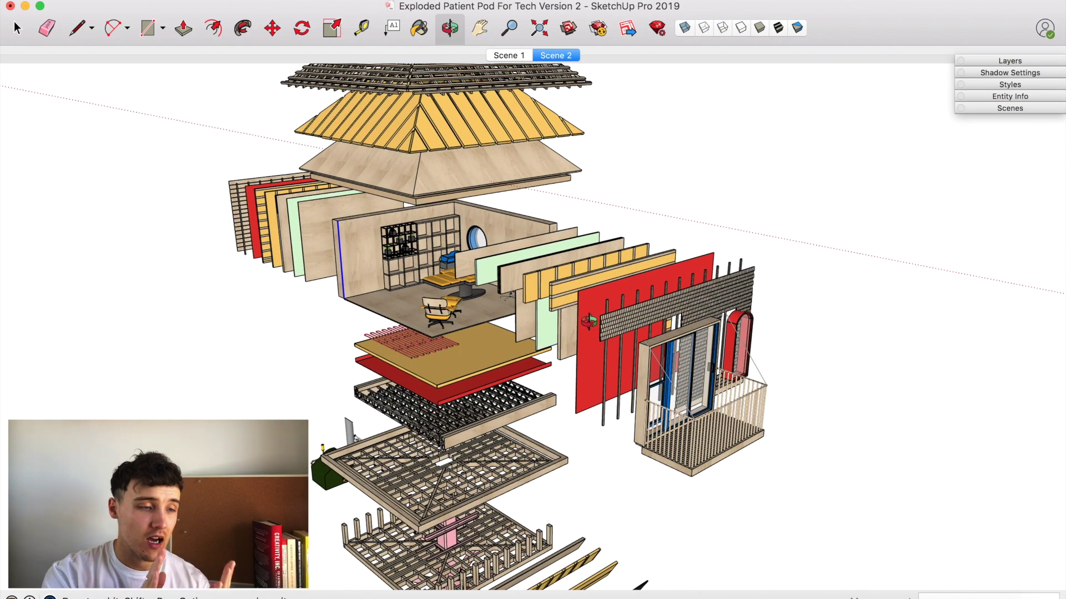
{"action": "scroll", "coordinate": [588, 320], "scroll_direction": "up", "scroll_amount": 2}
{"action": "scroll", "coordinate": [588, 321], "scroll_direction": "up", "scroll_amount": 1}
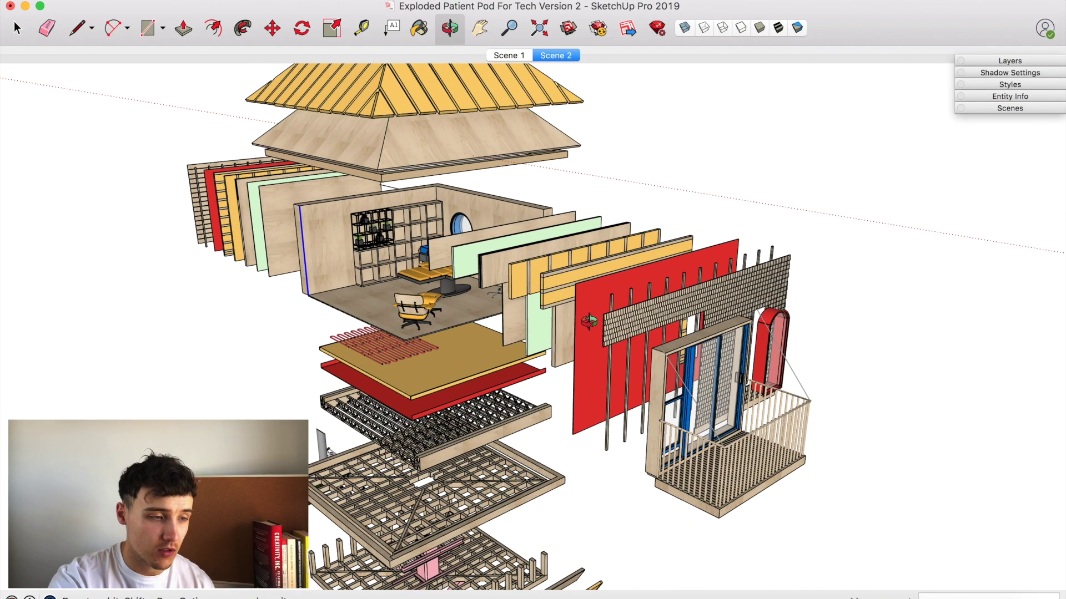
{"action": "key", "text": "space"}
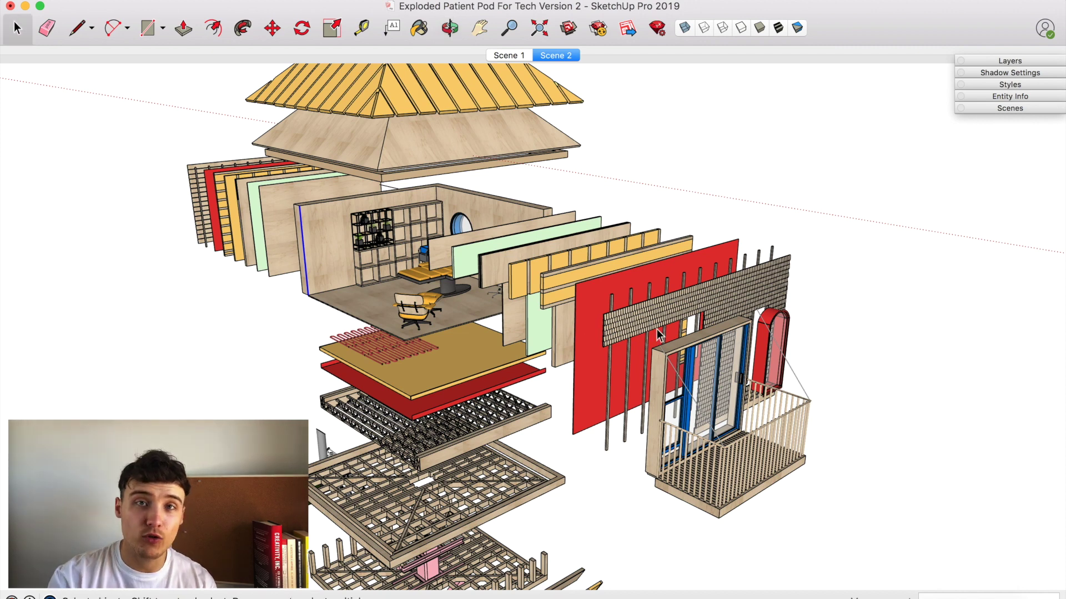
{"action": "left_click", "coordinate": [655, 327]}
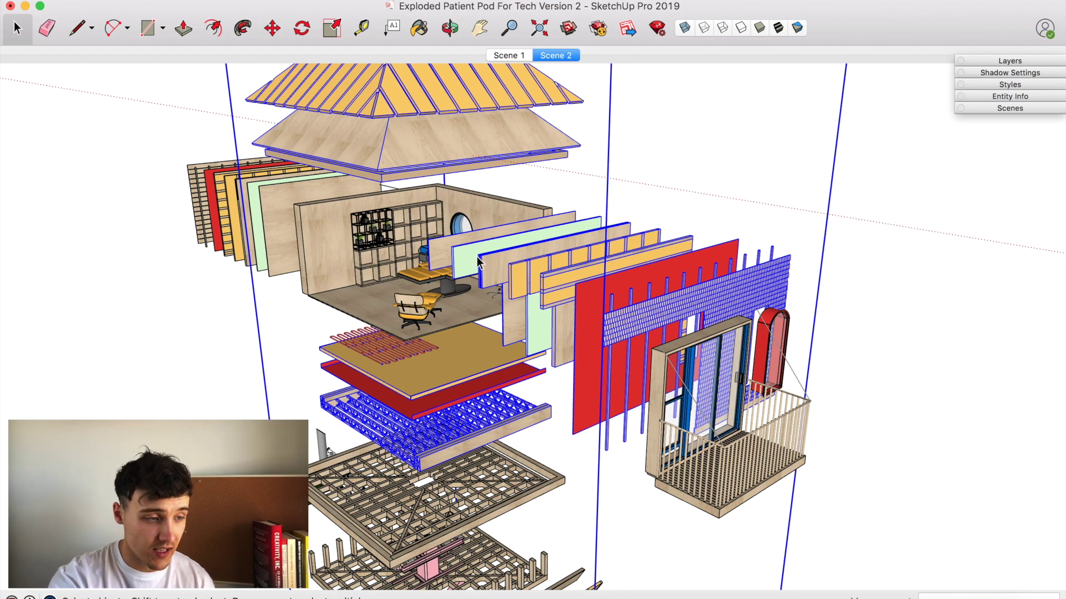
{"action": "scroll", "coordinate": [503, 134], "scroll_direction": "down", "scroll_amount": 3}
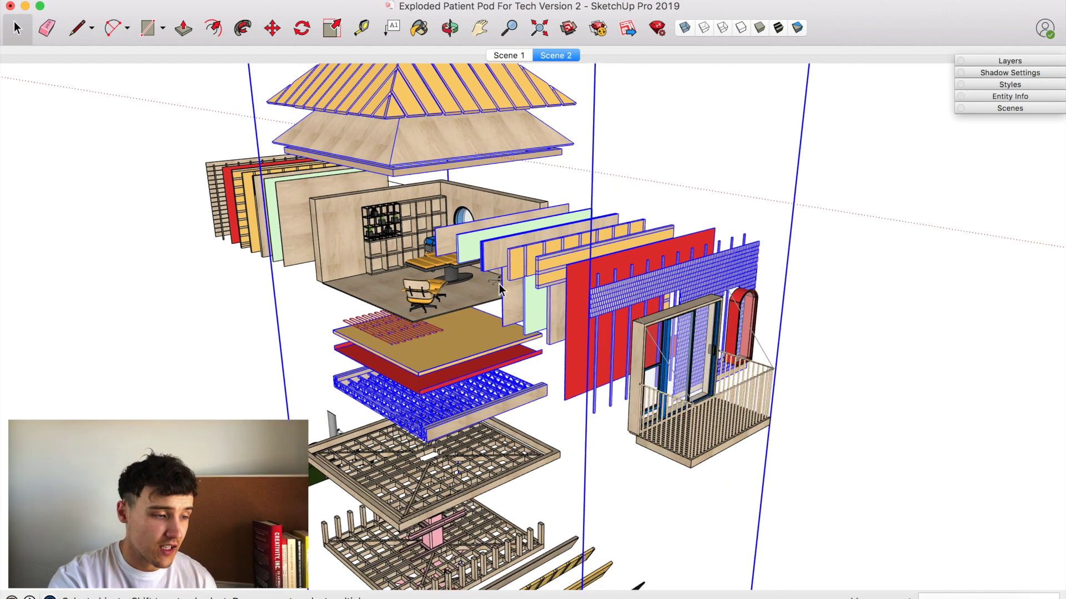
{"action": "scroll", "coordinate": [488, 380], "scroll_direction": "down", "scroll_amount": 2}
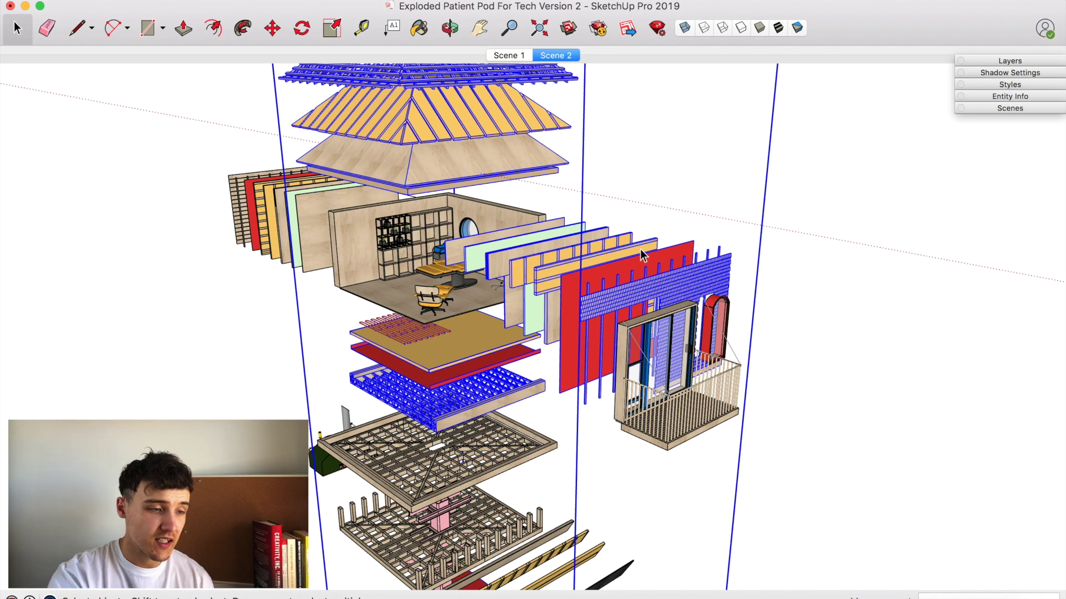
{"action": "scroll", "coordinate": [643, 254], "scroll_direction": "down", "scroll_amount": 3}
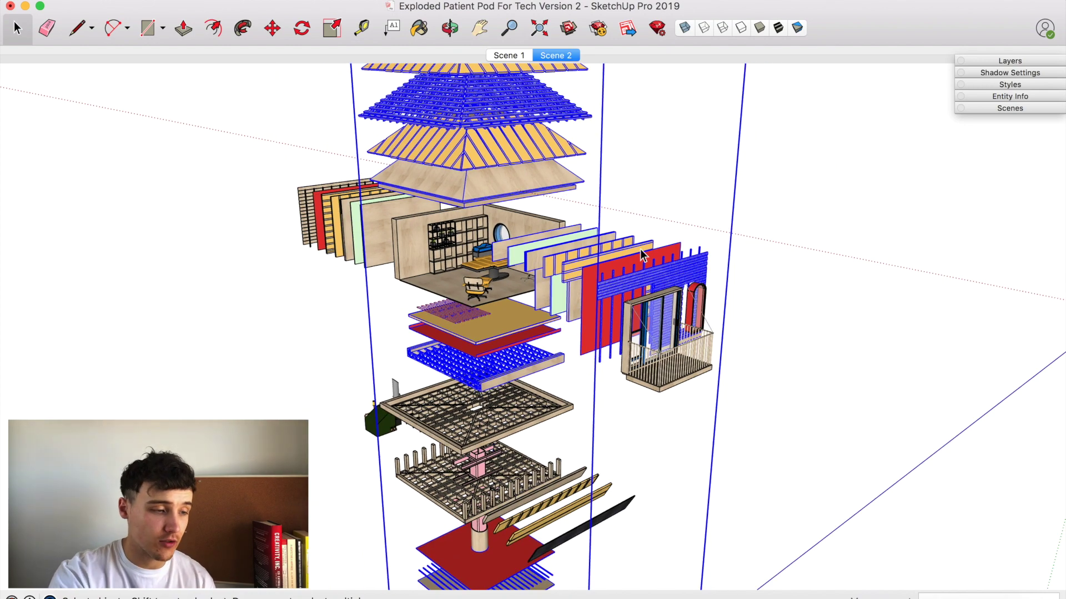
{"action": "scroll", "coordinate": [641, 233], "scroll_direction": "down", "scroll_amount": 2}
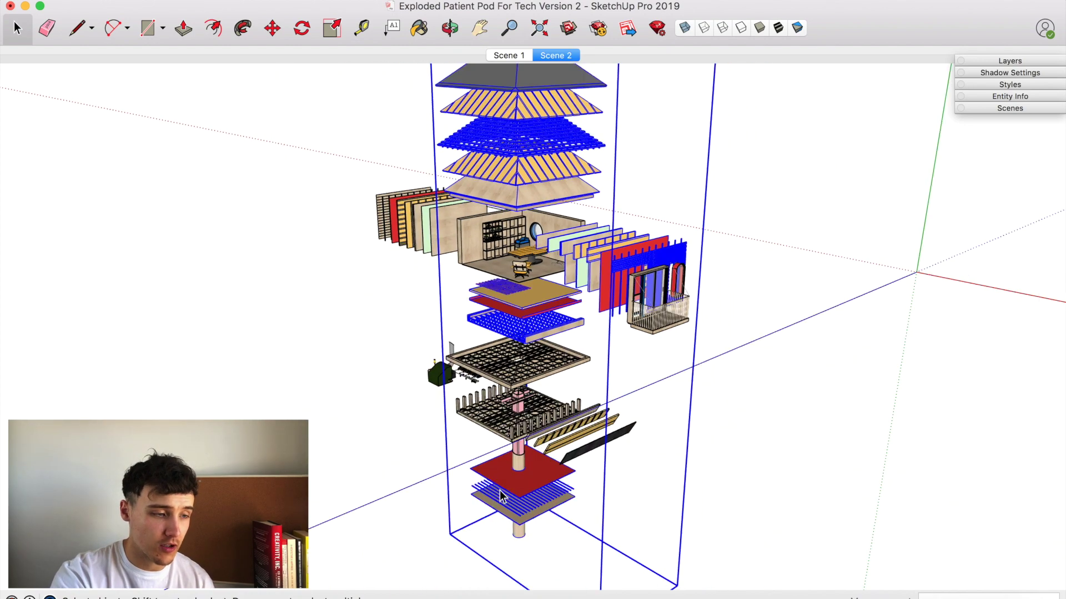
{"action": "scroll", "coordinate": [546, 454], "scroll_direction": "up", "scroll_amount": 3}
{"action": "scroll", "coordinate": [547, 454], "scroll_direction": "up", "scroll_amount": 2}
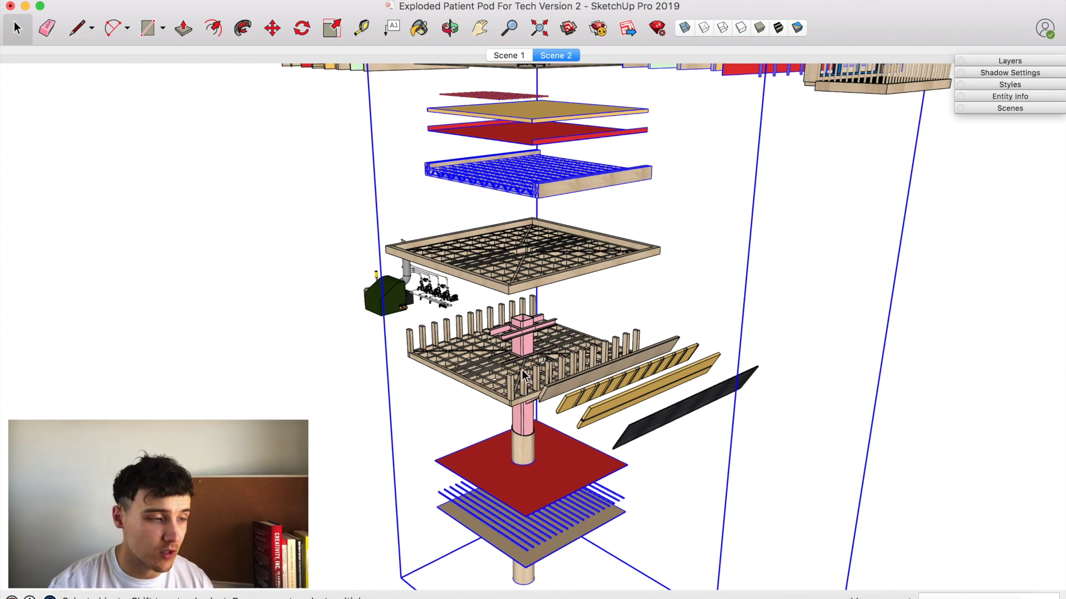
{"action": "scroll", "coordinate": [525, 376], "scroll_direction": "down", "scroll_amount": 3}
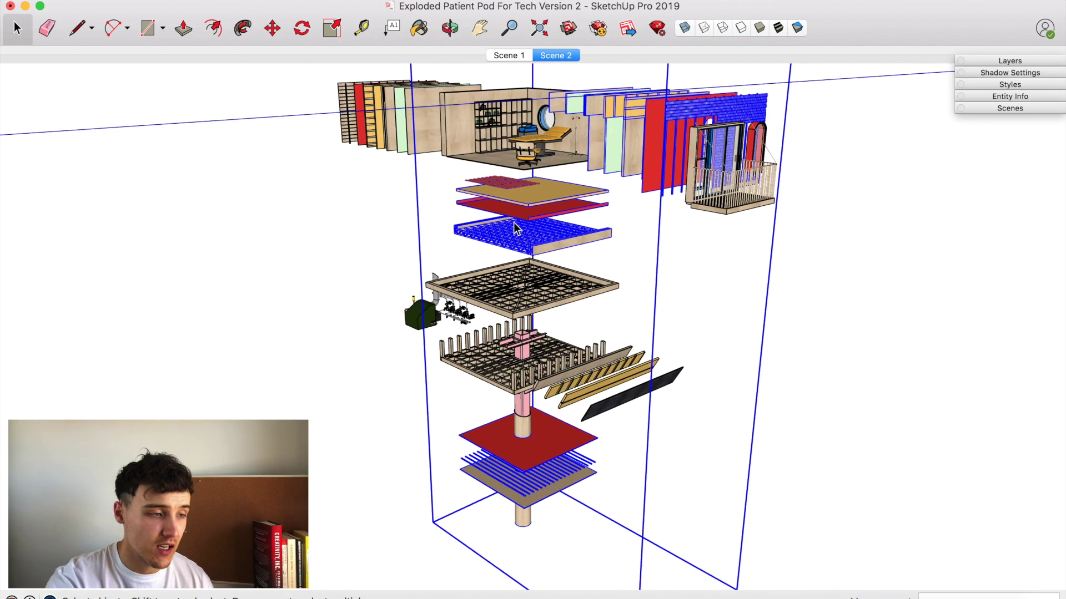
{"action": "scroll", "coordinate": [514, 222], "scroll_direction": "up", "scroll_amount": 3}
{"action": "scroll", "coordinate": [522, 174], "scroll_direction": "up", "scroll_amount": 2}
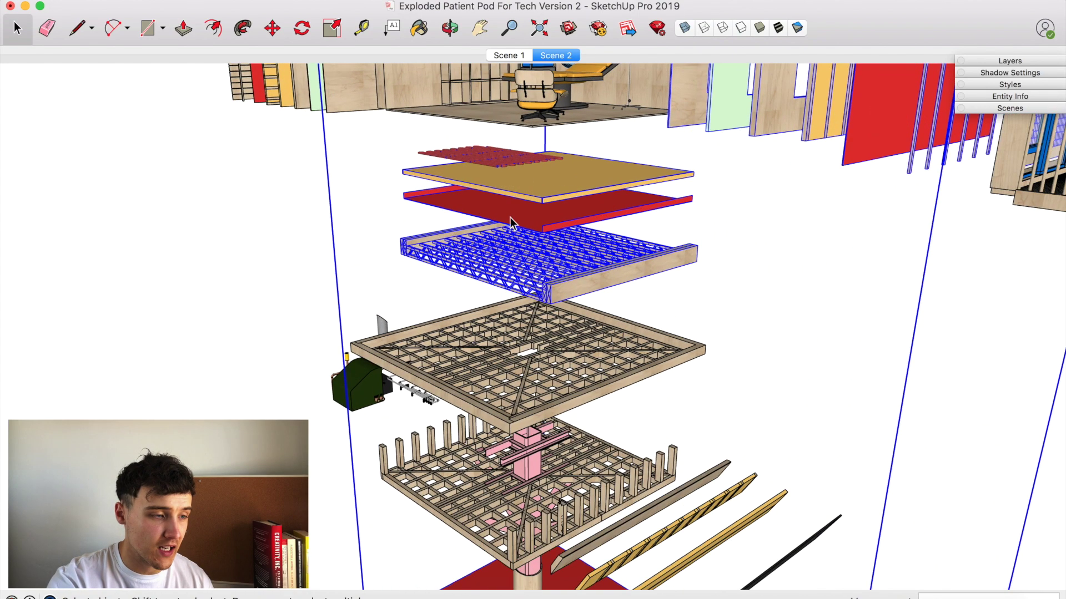
{"action": "scroll", "coordinate": [500, 286], "scroll_direction": "up", "scroll_amount": 3}
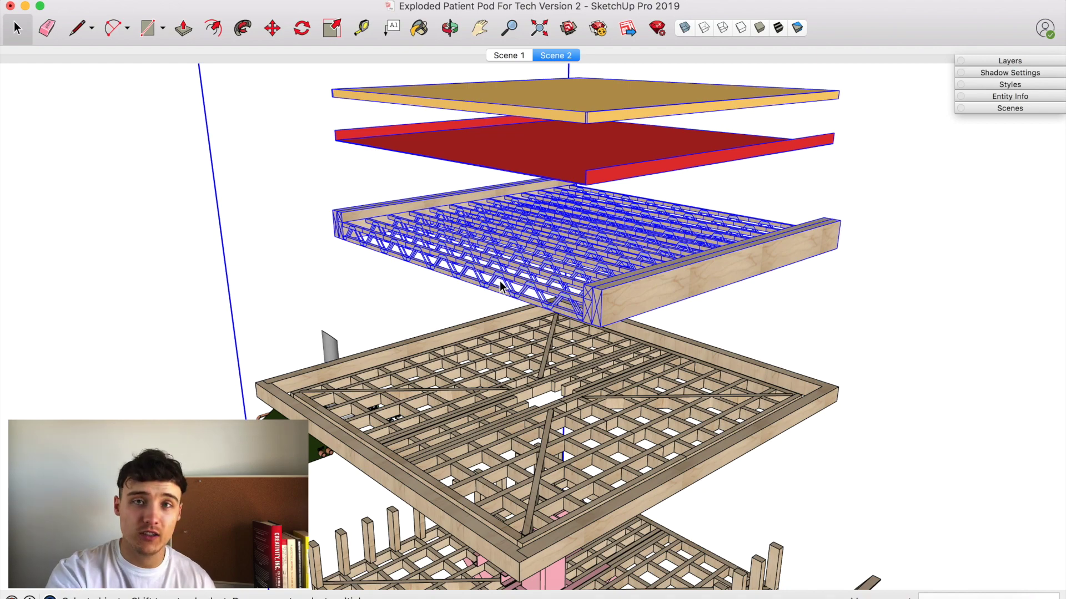
{"action": "scroll", "coordinate": [500, 286], "scroll_direction": "down", "scroll_amount": 10}
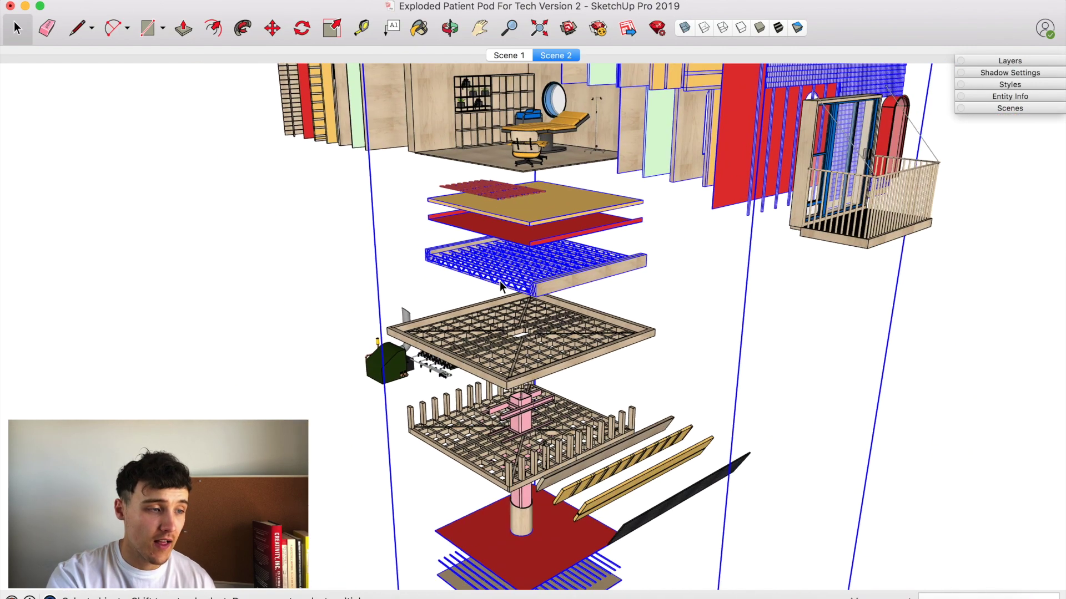
{"action": "scroll", "coordinate": [500, 286], "scroll_direction": "down", "scroll_amount": 3}
{"action": "scroll", "coordinate": [504, 128], "scroll_direction": "up", "scroll_amount": 10}
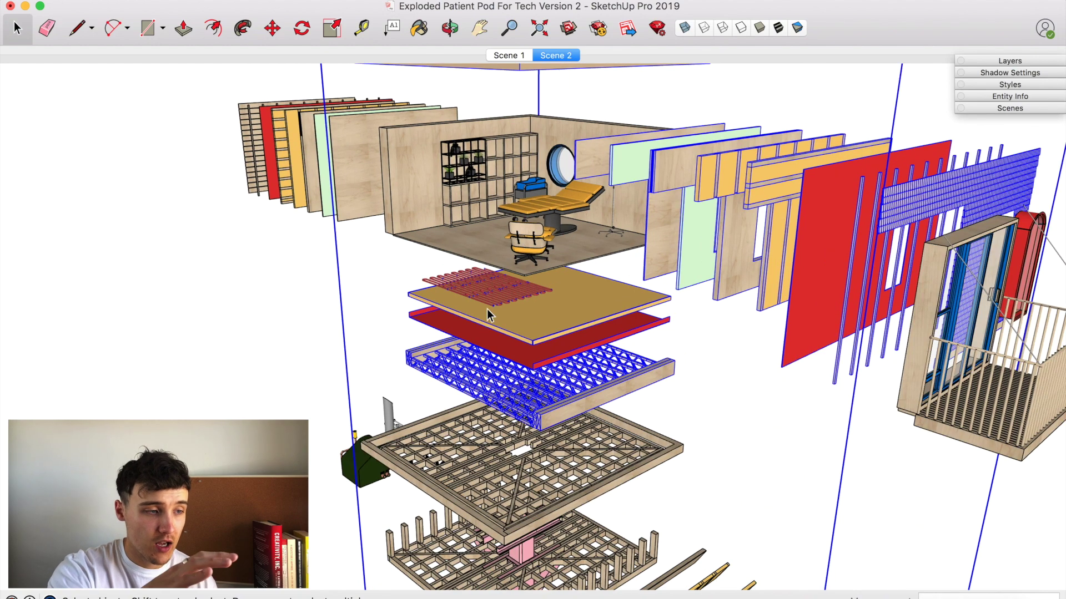
{"action": "scroll", "coordinate": [565, 304], "scroll_direction": "down", "scroll_amount": 5}
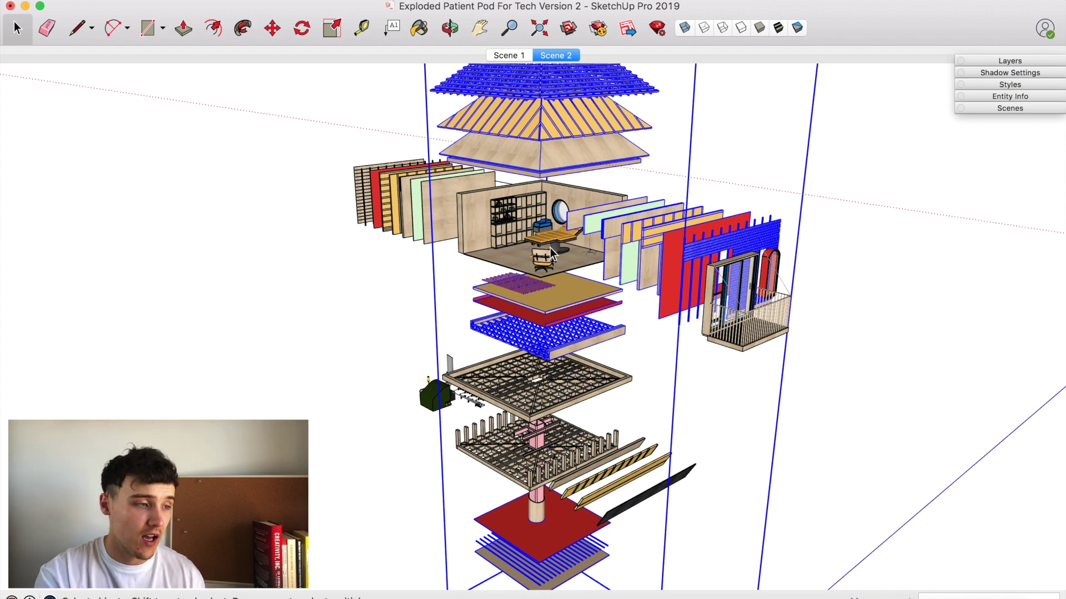
{"action": "left_click", "coordinate": [479, 28]}
Step: Pan down and zoom onto the stacked roof layers, deselect everything, then open the Extensions menu
{"action": "left_click_drag", "start_coordinate": [507, 120], "coordinate": [510, 216]}
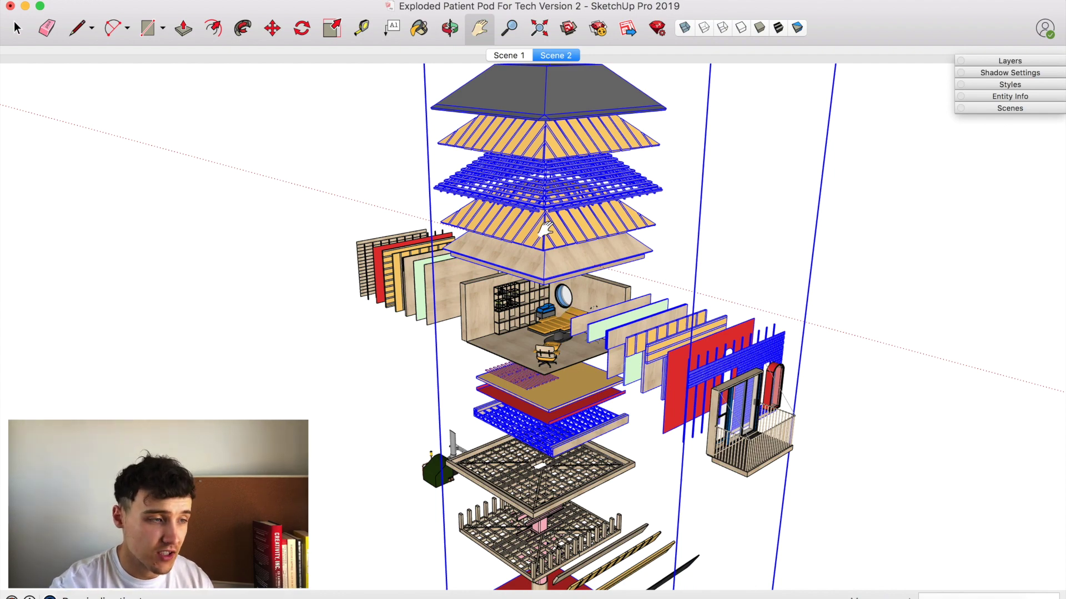
{"action": "left_click_drag", "start_coordinate": [546, 255], "coordinate": [556, 427]}
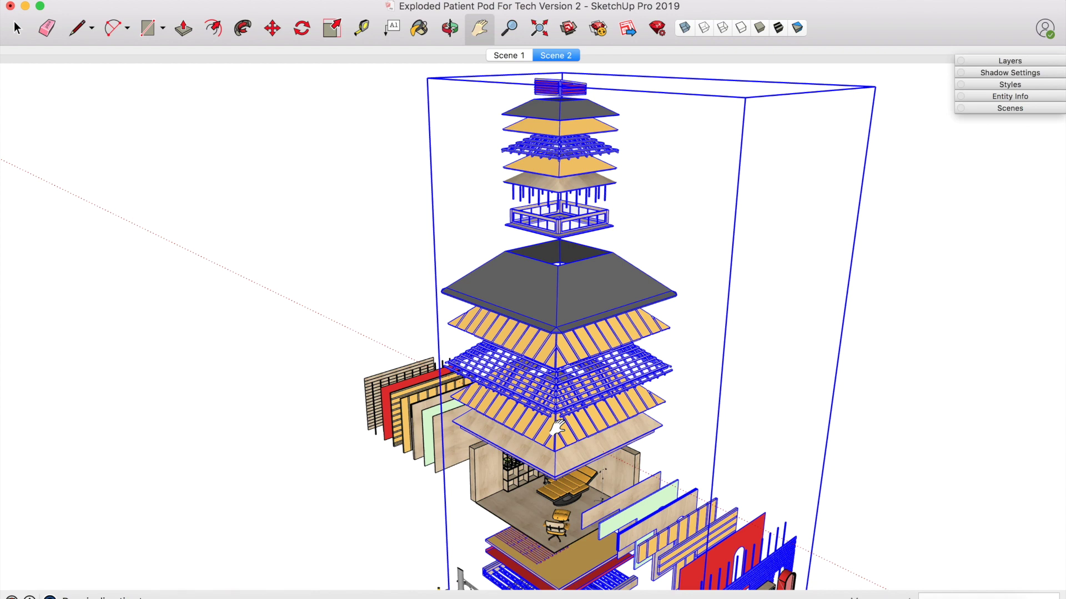
{"action": "scroll", "coordinate": [608, 388], "scroll_direction": "up", "scroll_amount": 2}
{"action": "key", "text": "space"}
{"action": "left_click", "coordinate": [406, 132]}
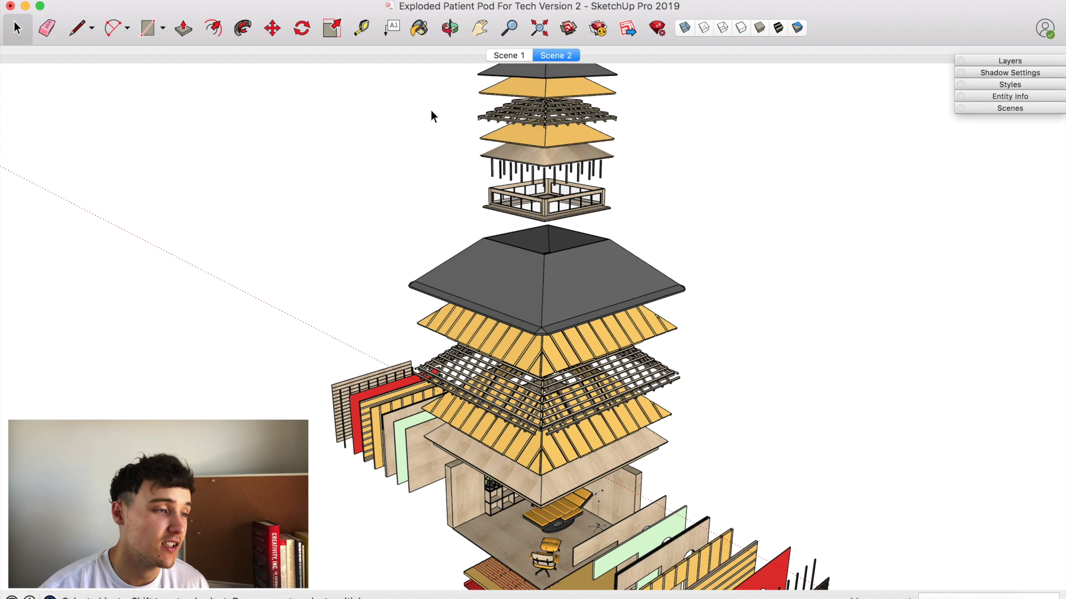
{"action": "left_click", "coordinate": [399, 0]}
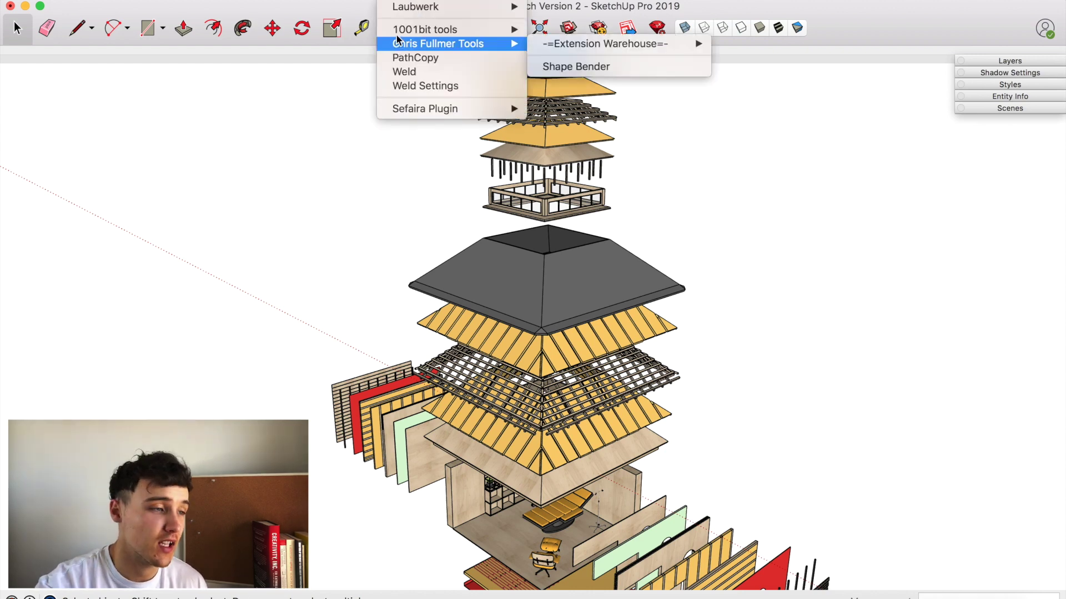
{"action": "mouse_move", "coordinate": [398, 35]}
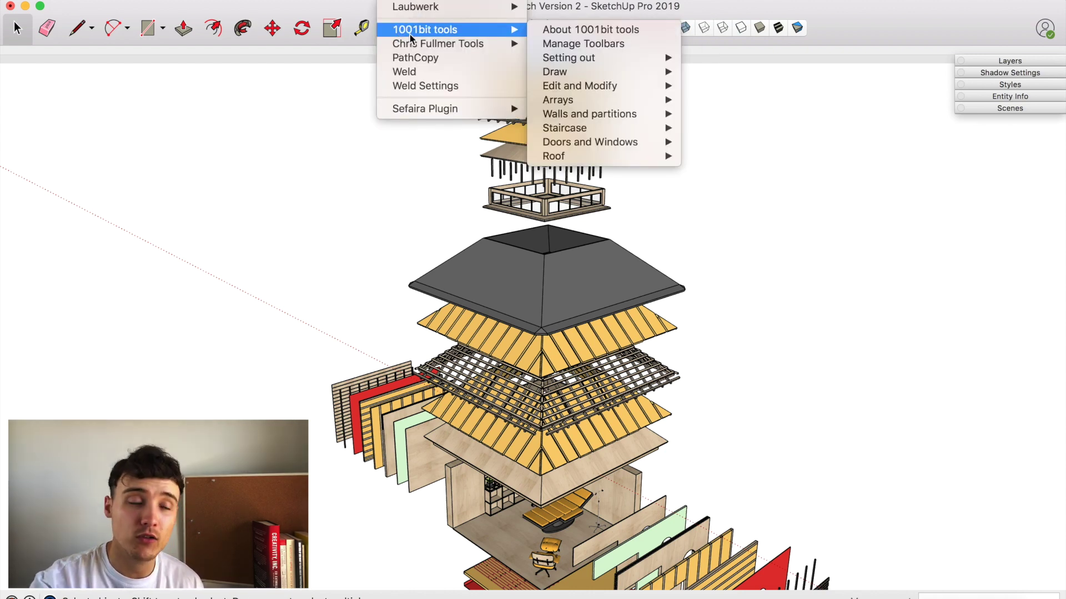
{"action": "mouse_move", "coordinate": [629, 61]}
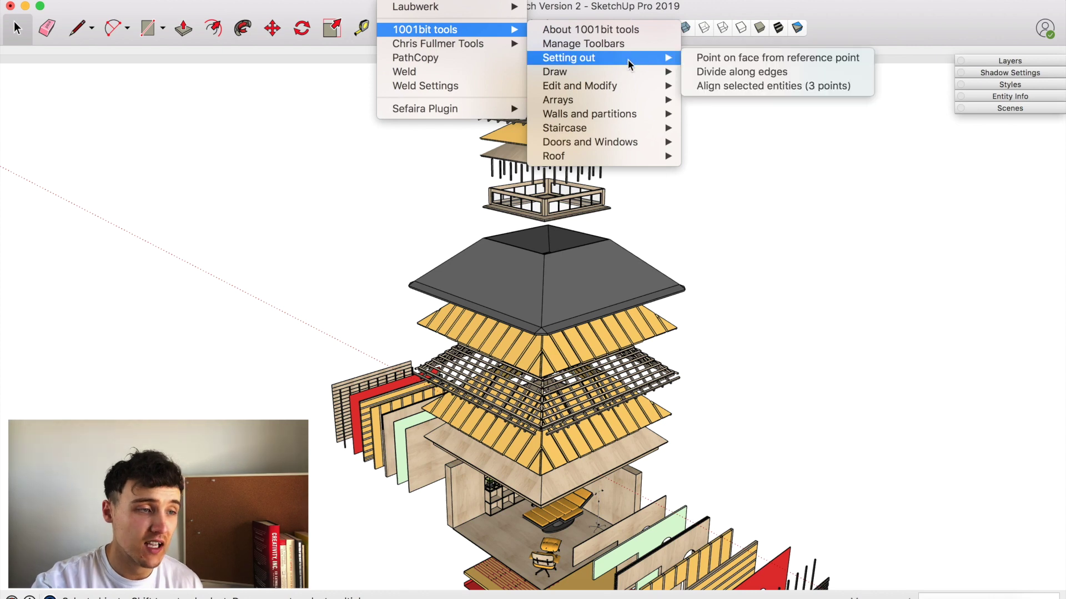
{"action": "mouse_move", "coordinate": [657, 158]}
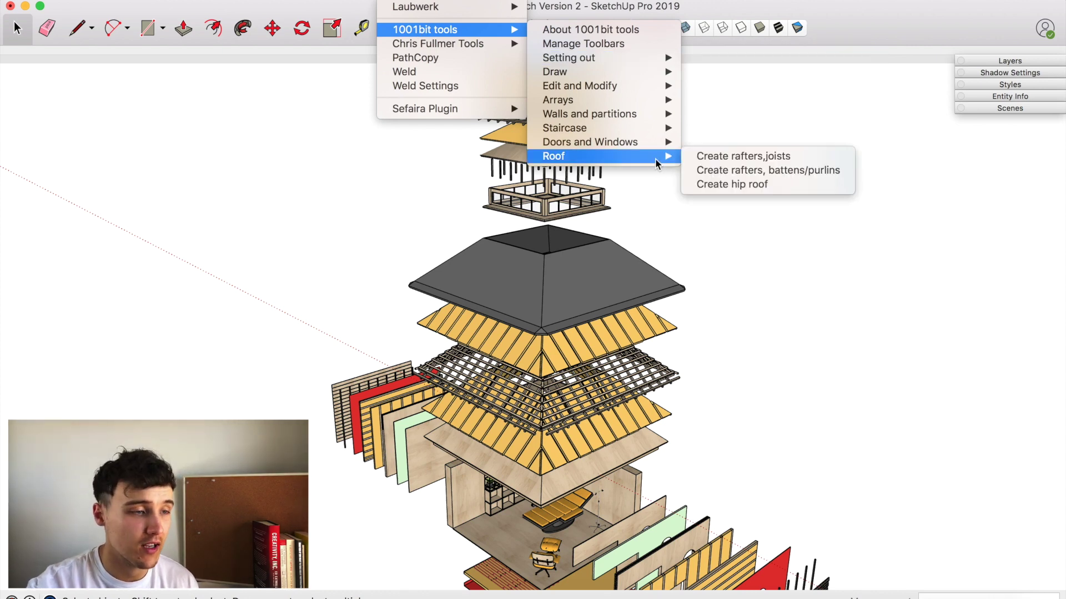
{"action": "left_click", "coordinate": [704, 158]}
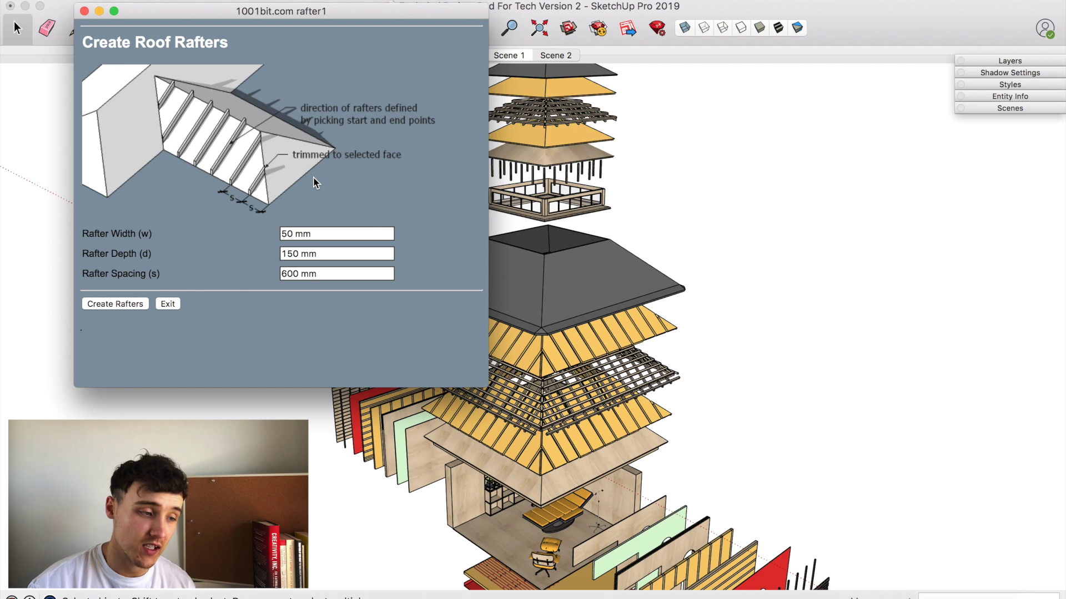
{"action": "left_click", "coordinate": [85, 11]}
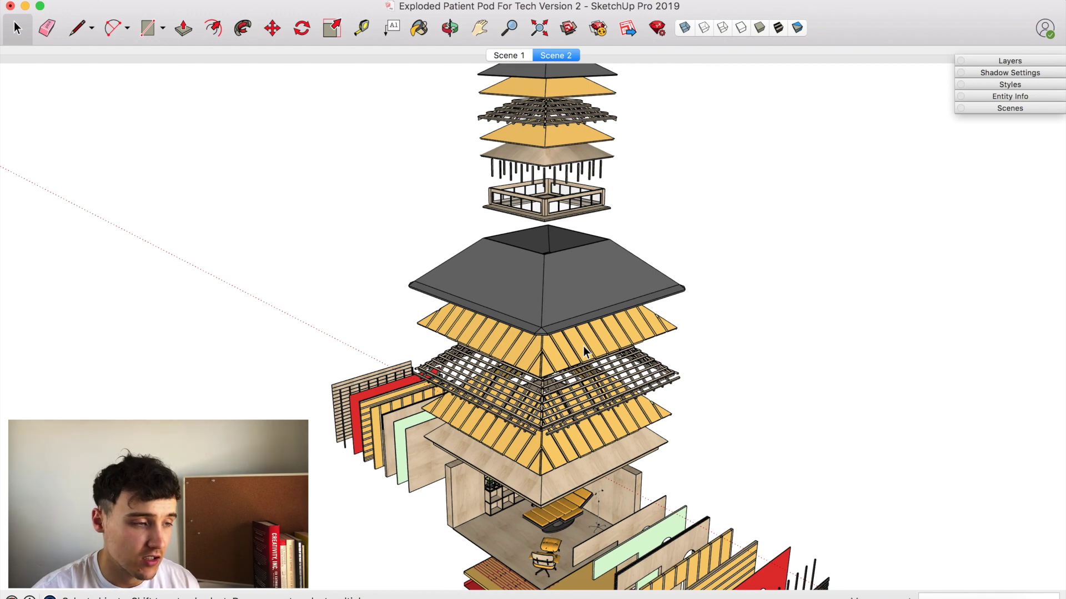
Step: Zoom out and pan to fit the whole exploded pod in view, then open the Scenes list
{"action": "scroll", "coordinate": [569, 299], "scroll_direction": "down", "scroll_amount": 4}
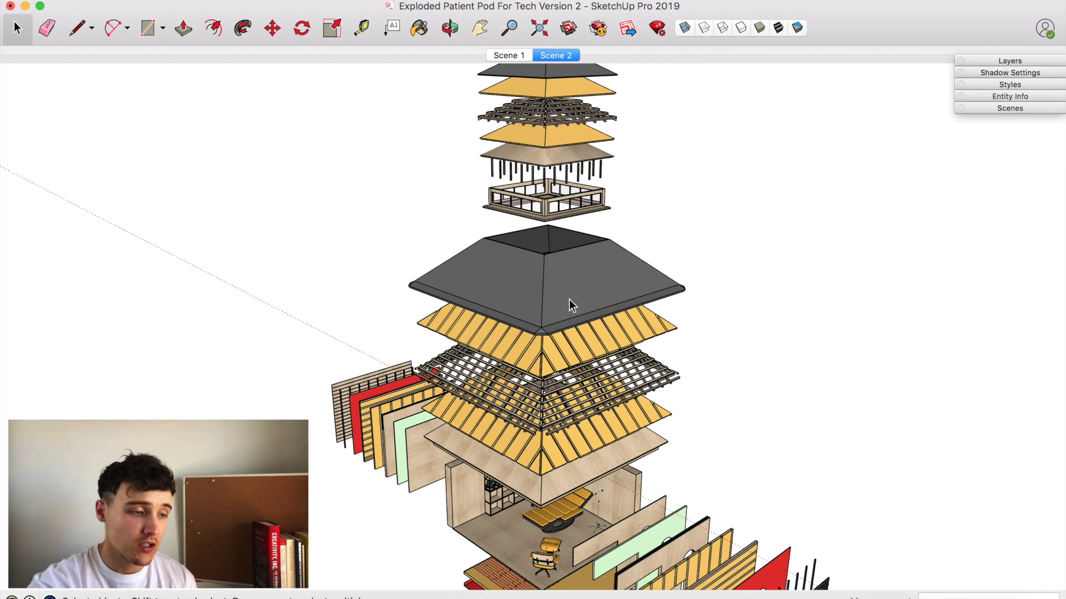
{"action": "scroll", "coordinate": [568, 299], "scroll_direction": "down", "scroll_amount": 2}
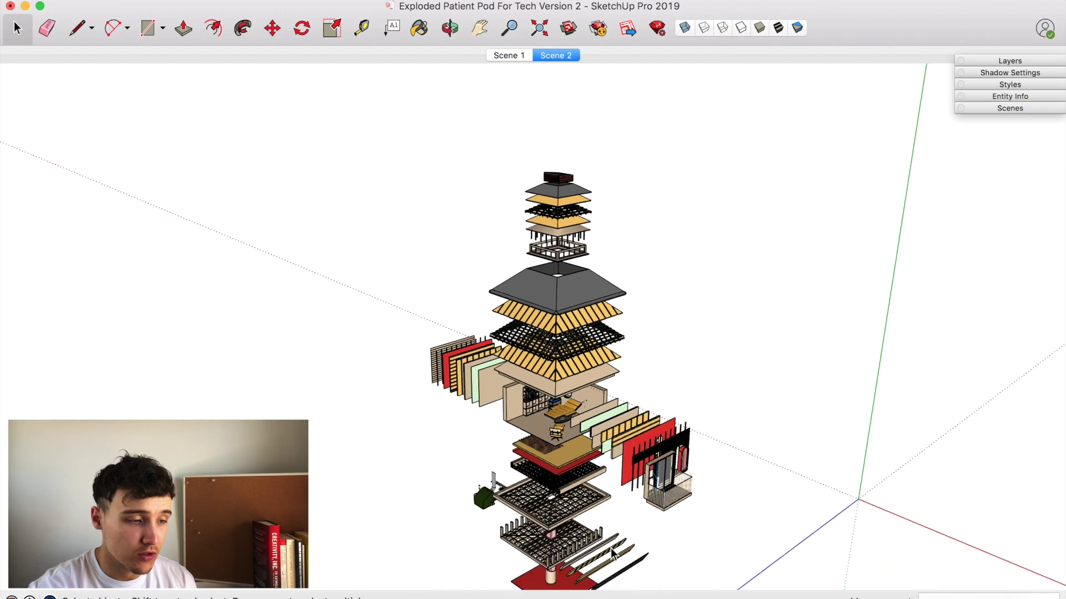
{"action": "key", "text": "h"}
{"action": "left_click_drag", "start_coordinate": [496, 311], "coordinate": [481, 259]}
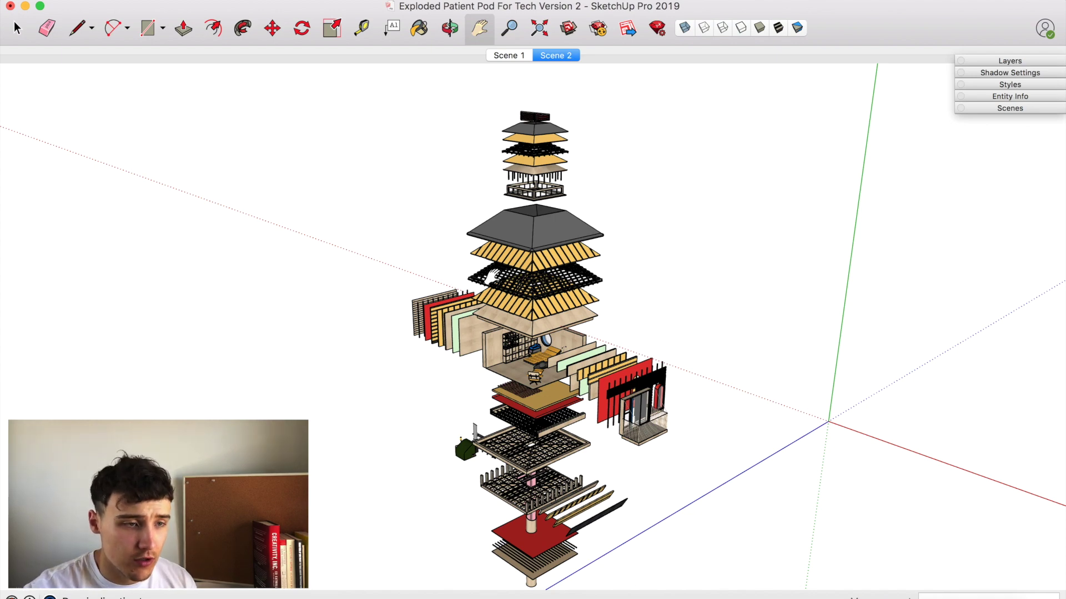
{"action": "left_click", "coordinate": [1022, 108]}
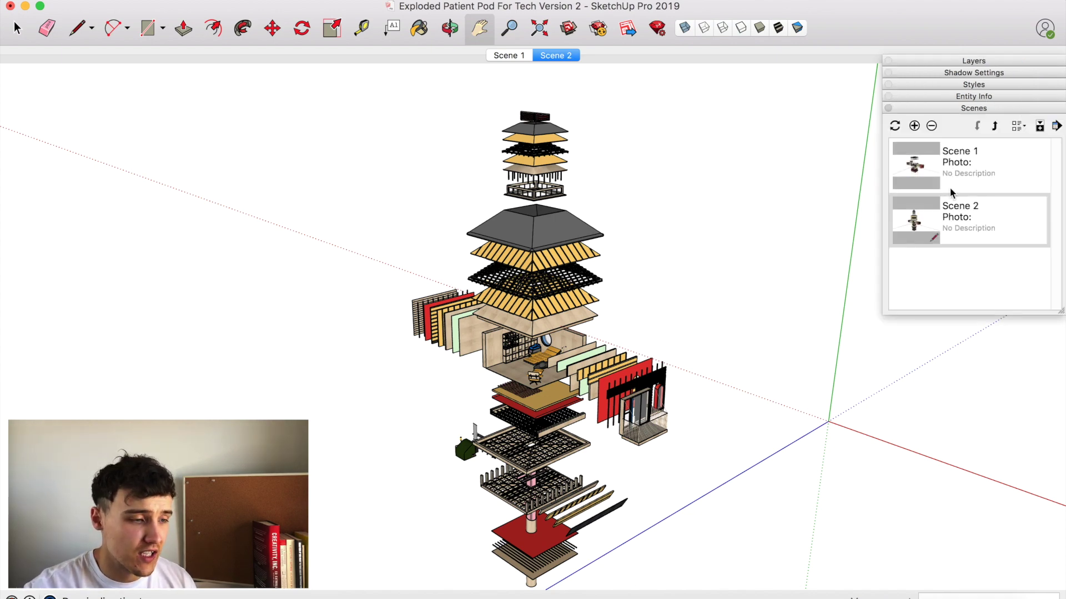
Step: Return to the Scene 2 camera and show the Shaded with textures style's edge settings
{"action": "double_click", "coordinate": [907, 211]}
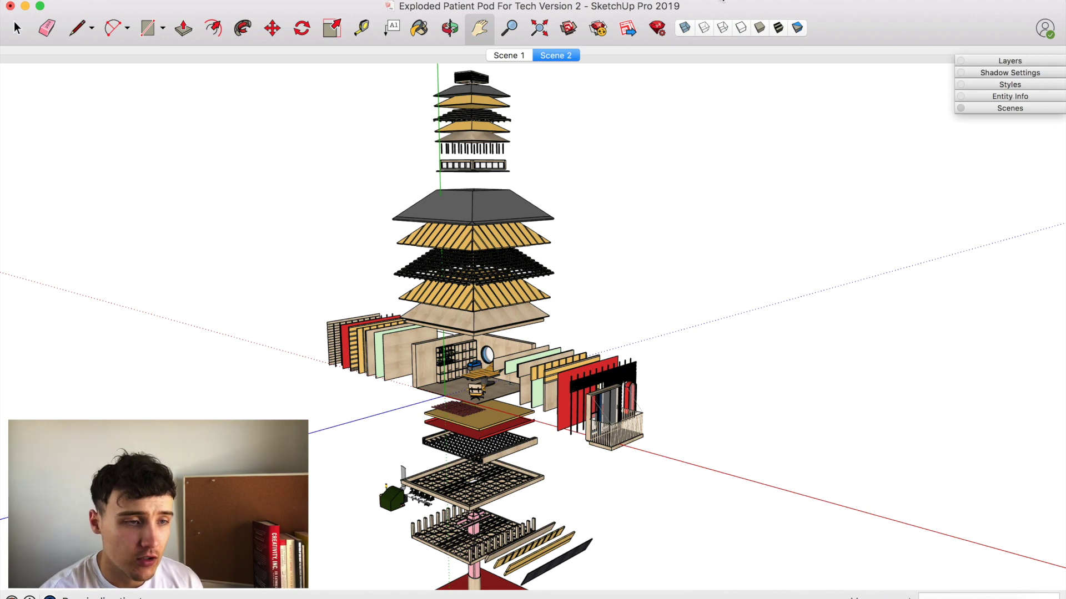
{"action": "left_click", "coordinate": [1006, 88]}
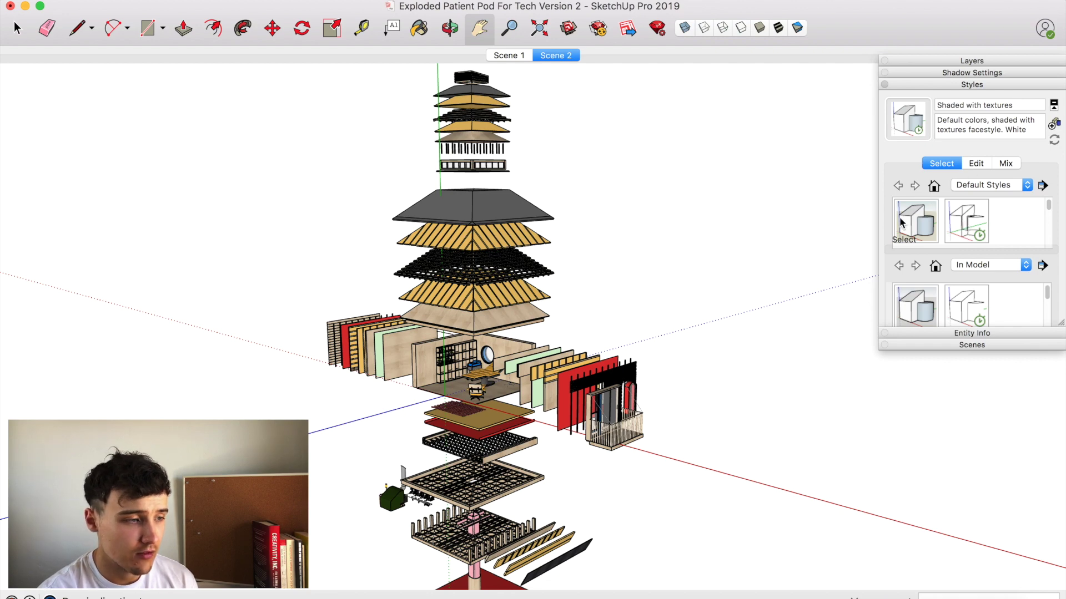
{"action": "left_click", "coordinate": [976, 164]}
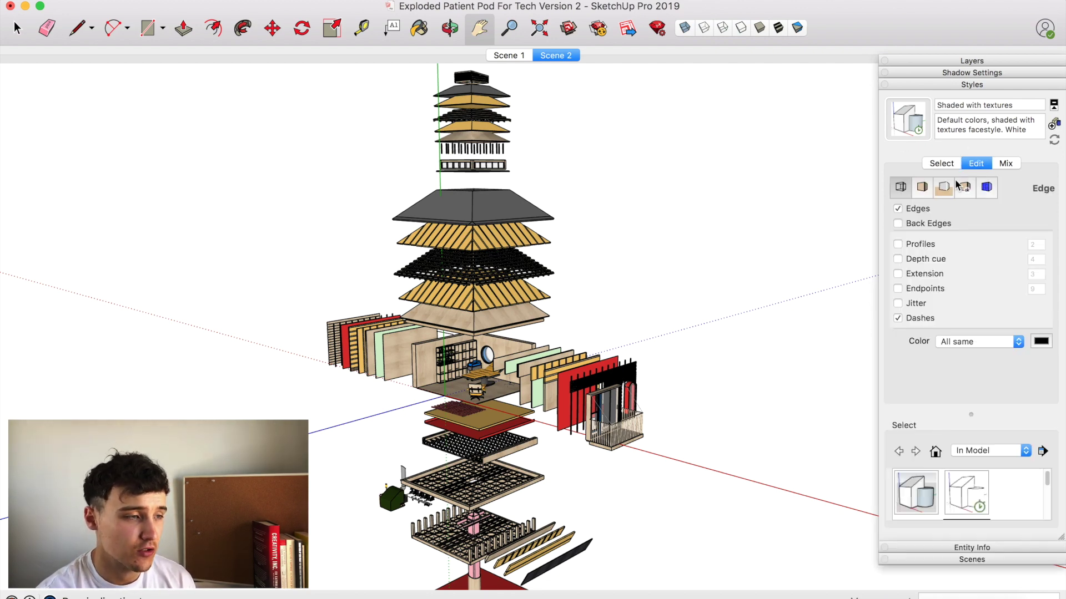
Step: Turn on profile edges with a width of 1
{"action": "left_click", "coordinate": [897, 245]}
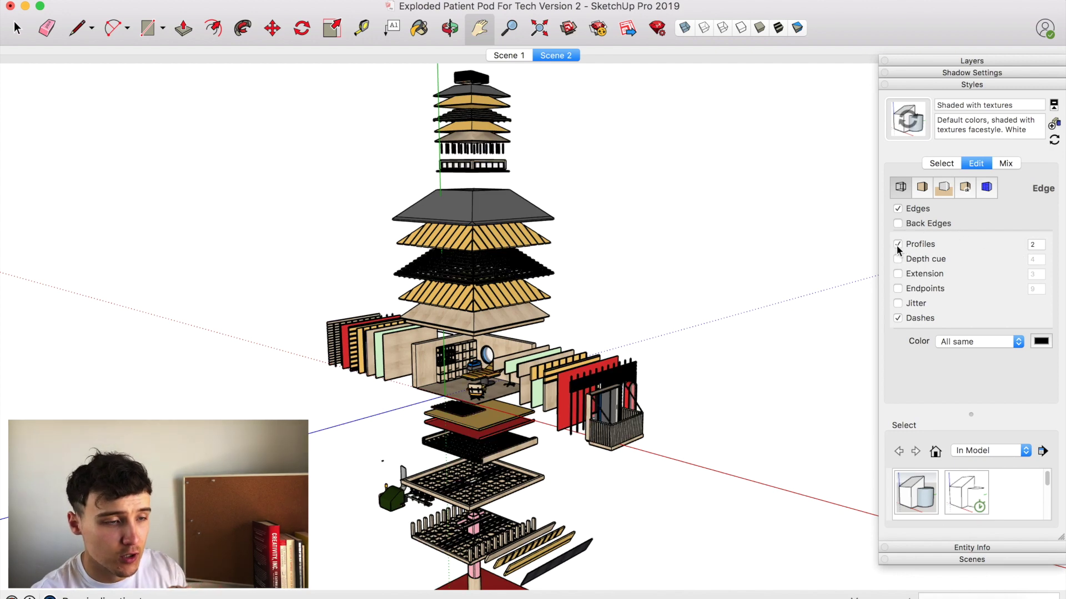
{"action": "left_click", "coordinate": [1035, 244]}
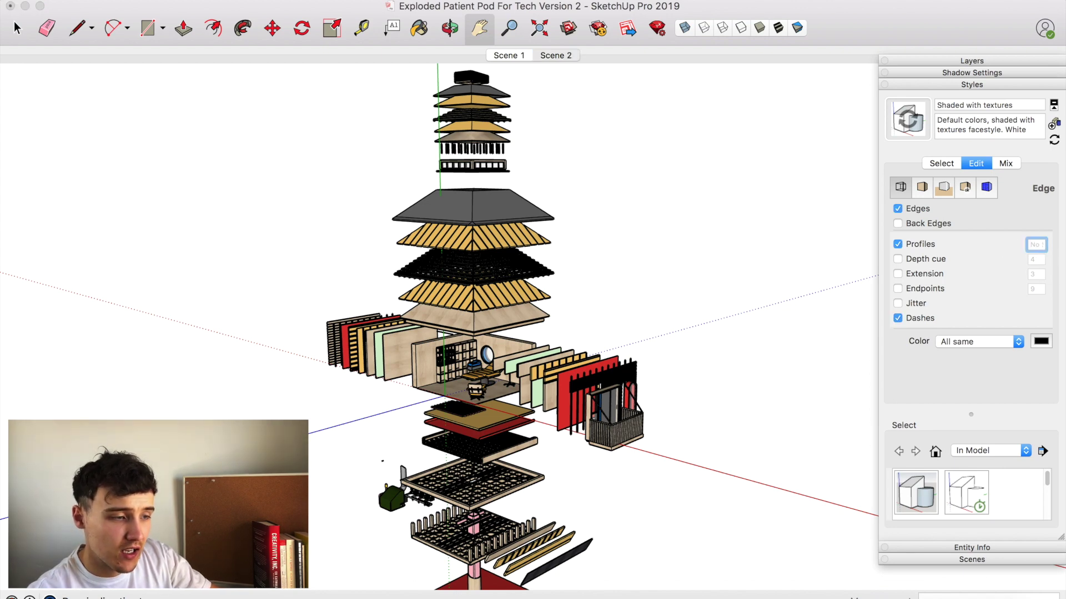
{"action": "type", "text": "1"}
{"action": "key", "text": "Return"}
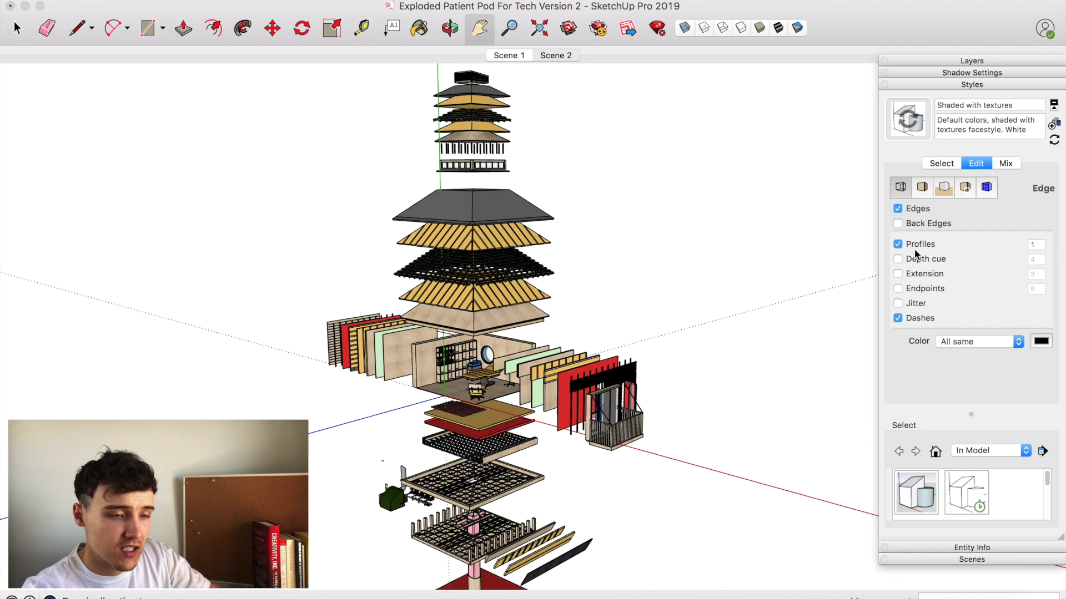
Step: Browse the default styles to switch the model to the Hidden Line style
{"action": "left_click", "coordinate": [941, 164]}
{"action": "left_click", "coordinate": [975, 164]}
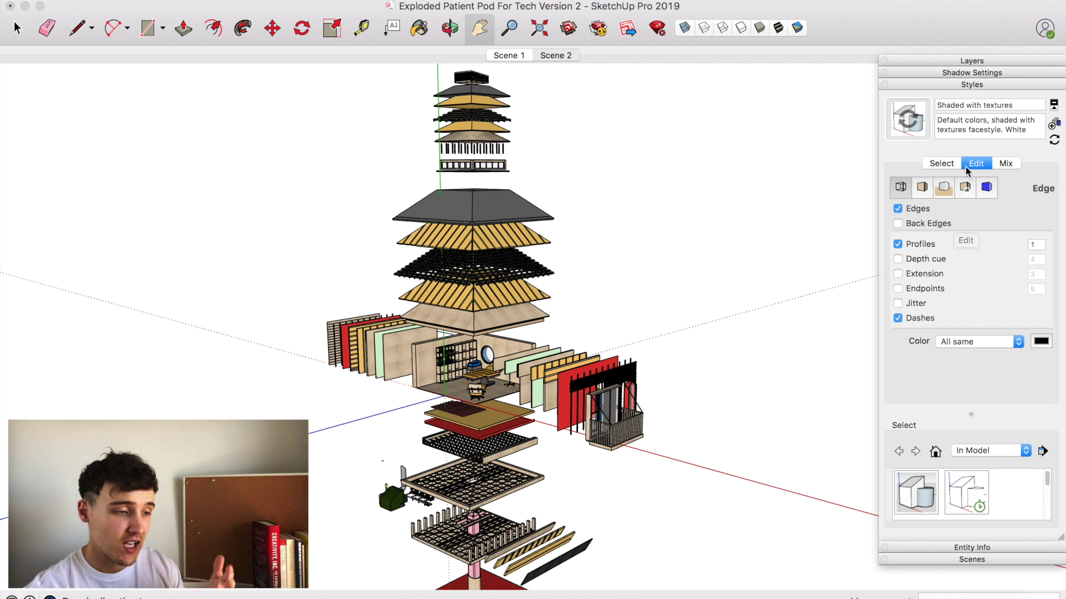
{"action": "left_click", "coordinate": [947, 164]}
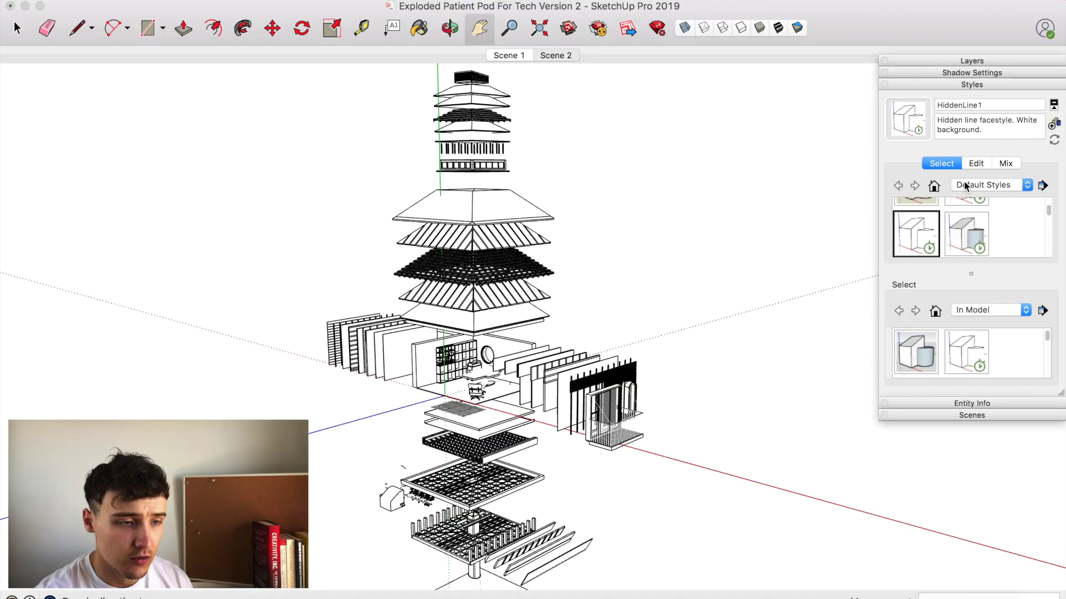
Step: Turn on Profiles in the HiddenLine1 style, then bring up the Exploded Axo presentation sheet in Photoshop
{"action": "left_click", "coordinate": [975, 164]}
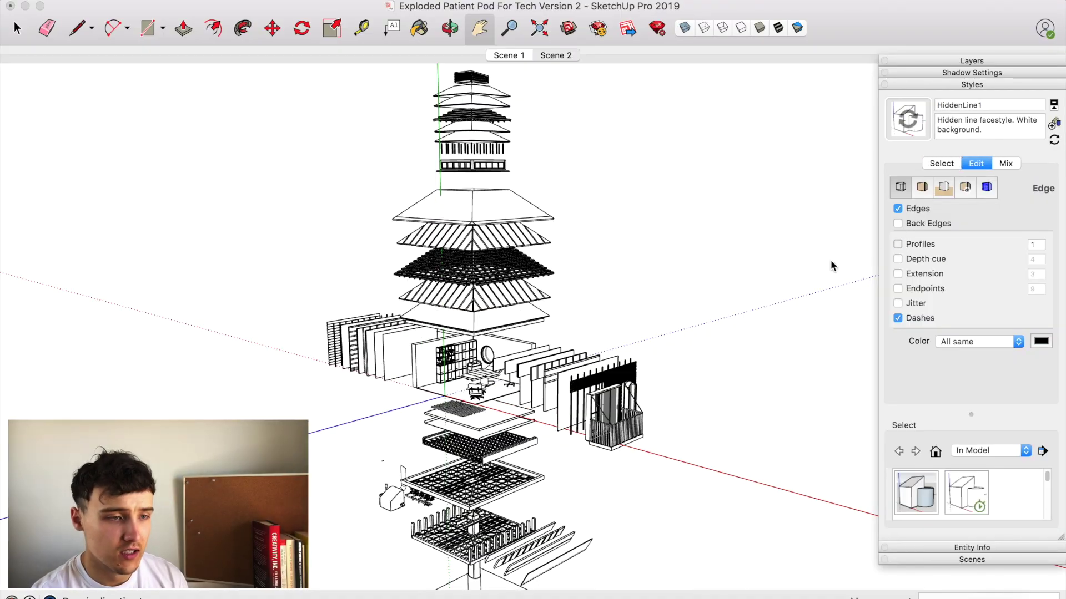
{"action": "left_click", "coordinate": [897, 245]}
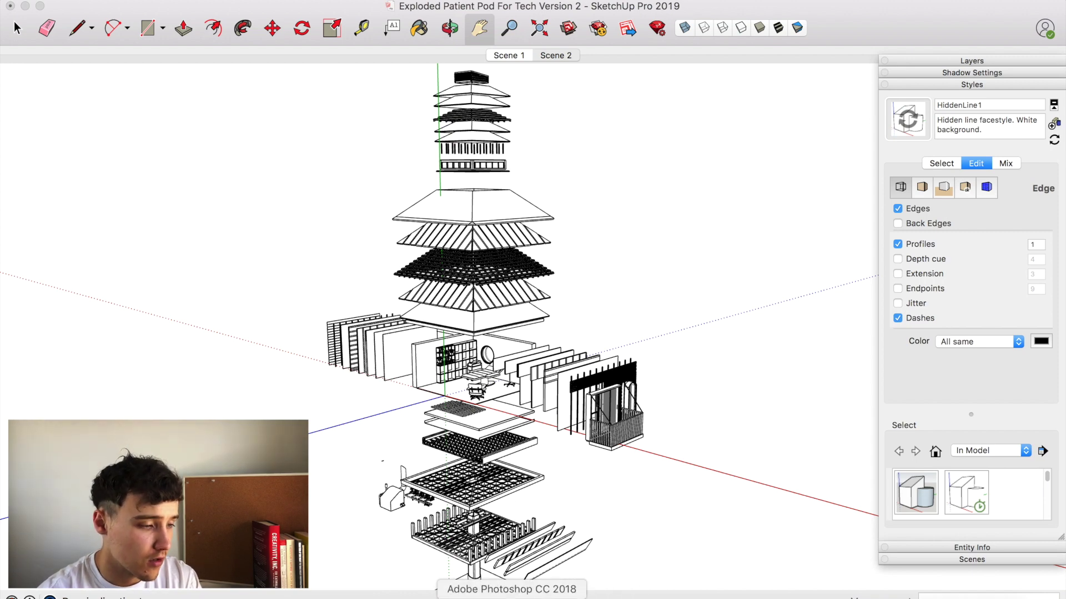
{"action": "left_click", "coordinate": [511, 596]}
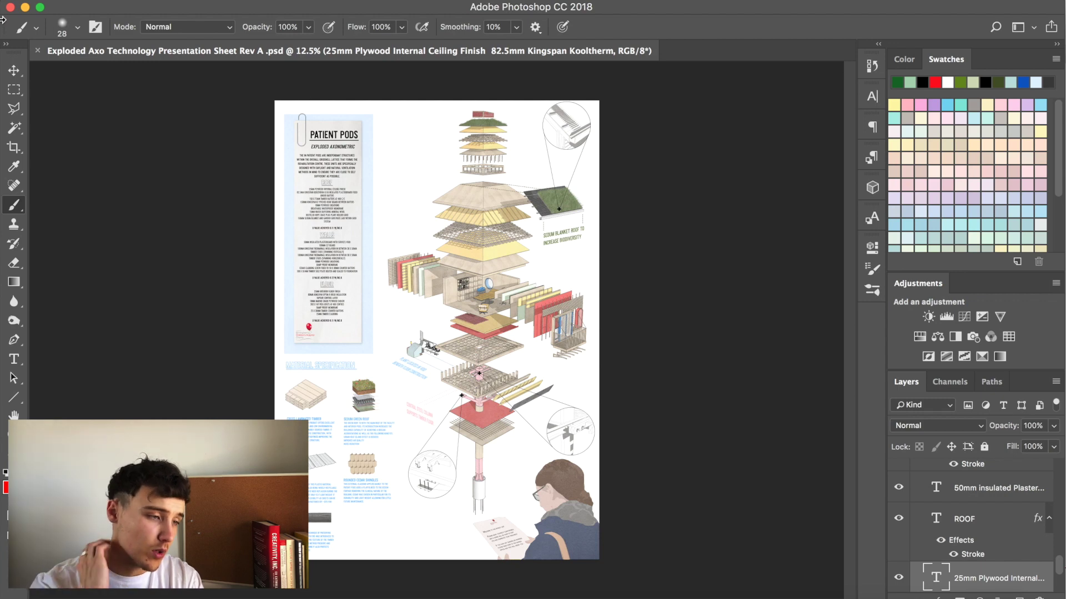
Step: Pick the TEXT group with the Move tool, then hide the TEXT and Material specification groups
{"action": "left_click", "coordinate": [13, 70]}
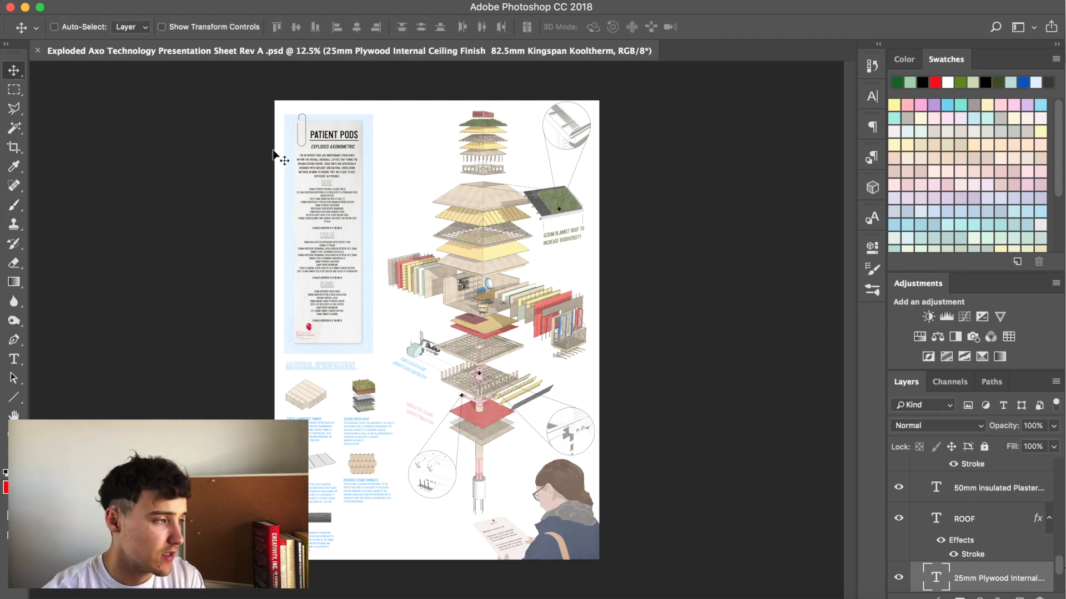
{"action": "right_click", "coordinate": [311, 161]}
{"action": "left_click", "coordinate": [344, 186]}
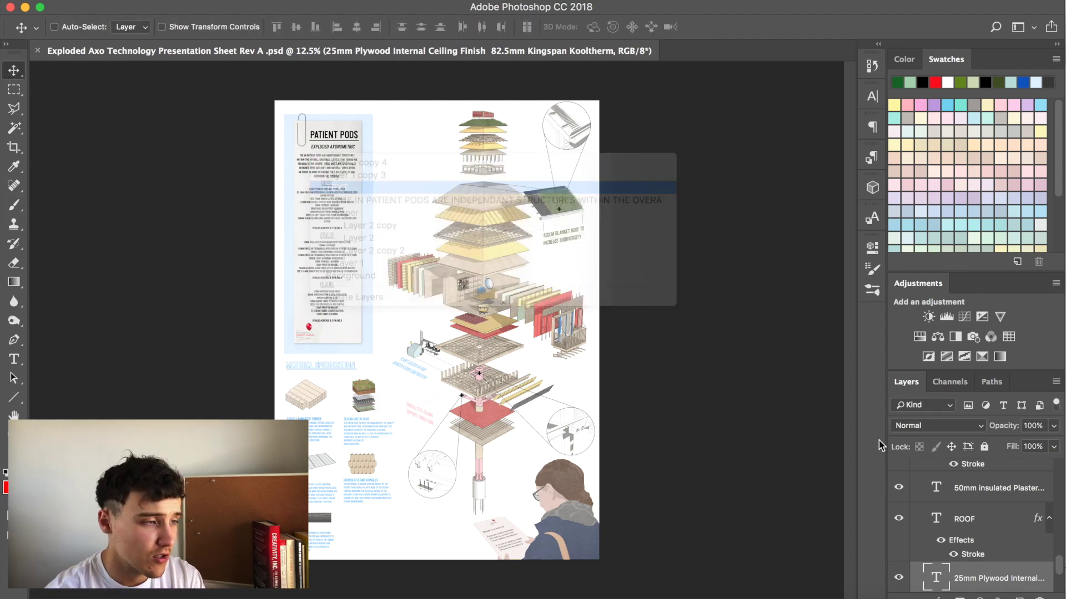
{"action": "scroll", "coordinate": [910, 516], "scroll_direction": "up", "scroll_amount": 2}
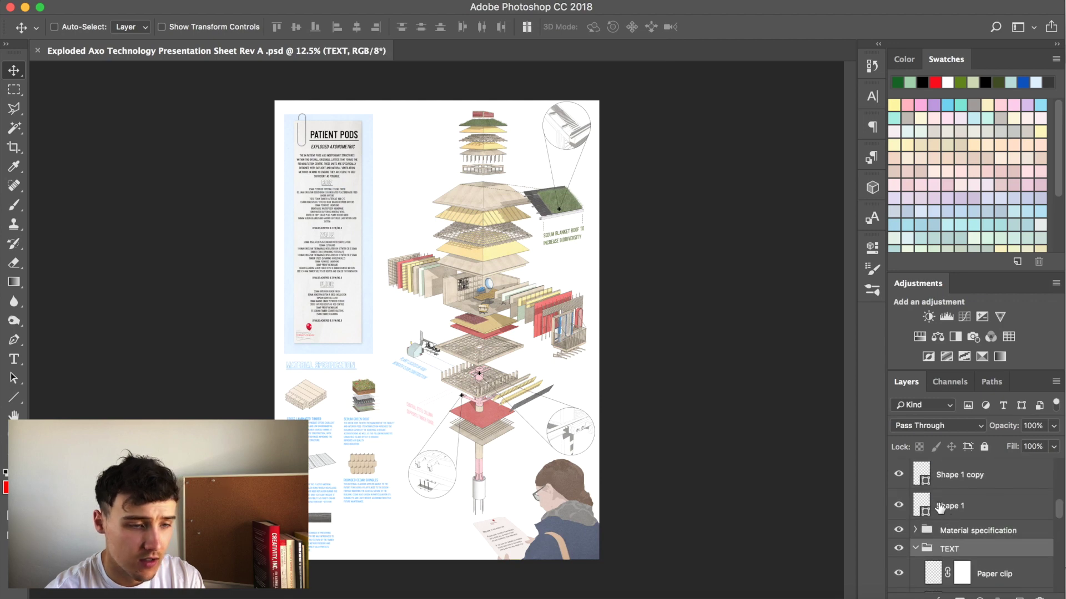
{"action": "left_click", "coordinate": [900, 549]}
{"action": "left_click", "coordinate": [898, 530]}
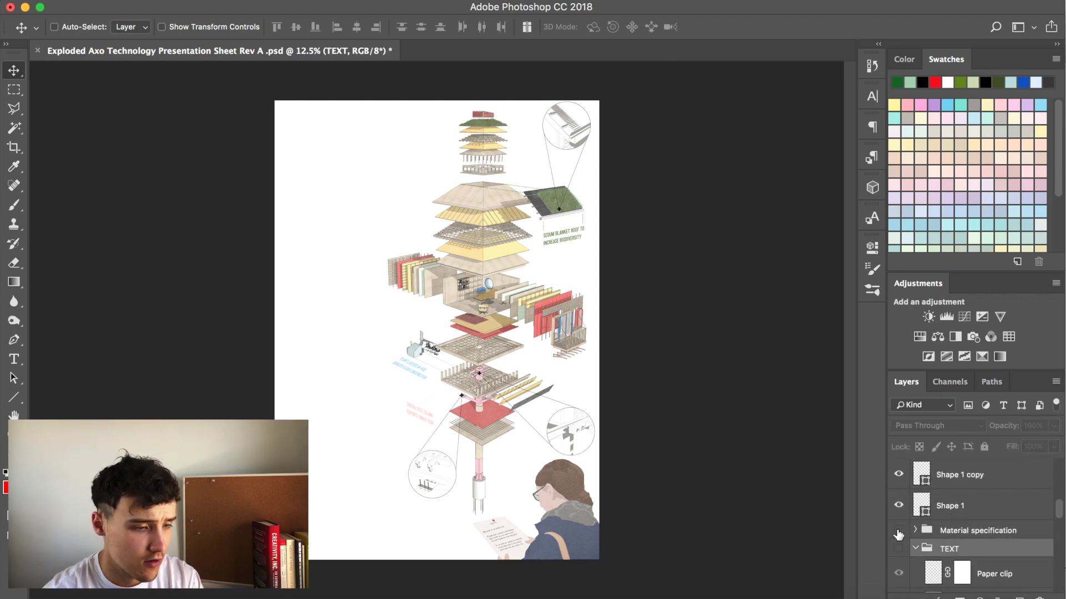
{"action": "scroll", "coordinate": [930, 534], "scroll_direction": "up", "scroll_amount": 5}
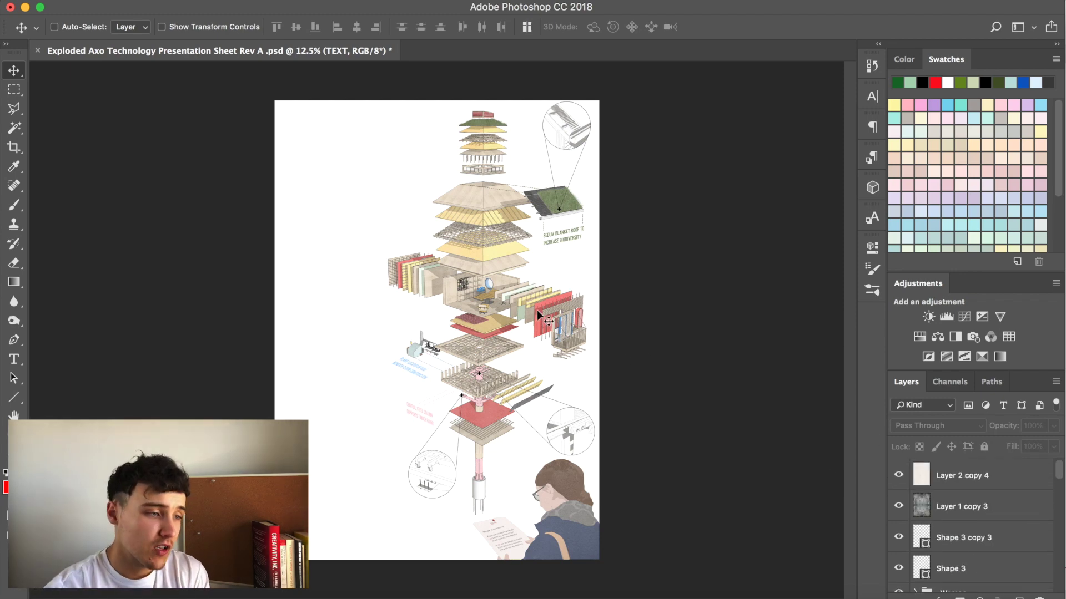
Step: Toggle the Exploded Axp group's visibility off and on, then expand its layers
{"action": "right_click", "coordinate": [494, 232]}
{"action": "key", "text": "Escape"}
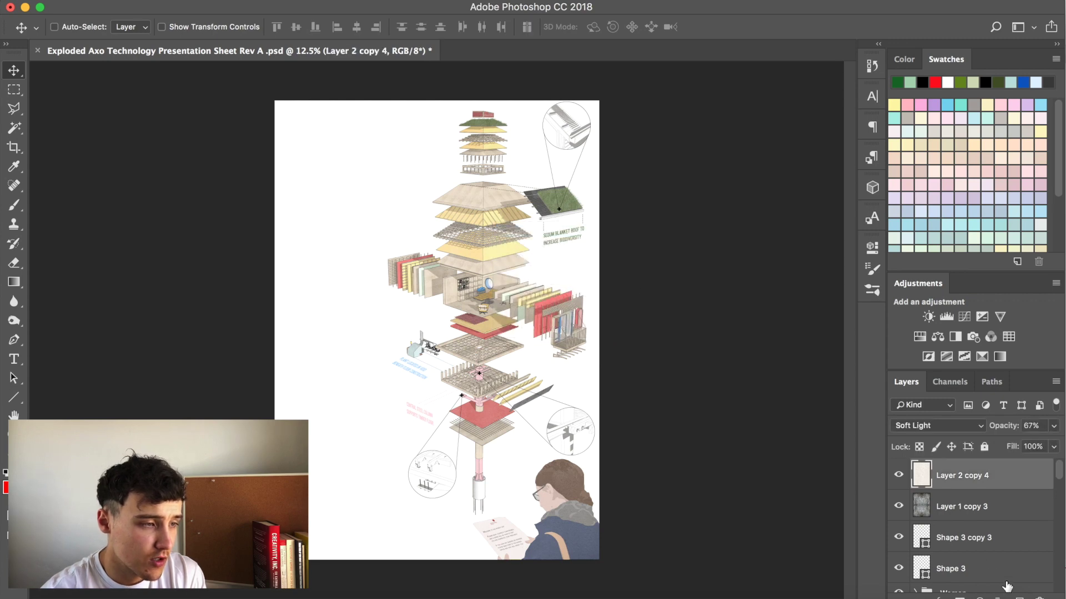
{"action": "scroll", "coordinate": [952, 504], "scroll_direction": "down", "scroll_amount": 1}
{"action": "scroll", "coordinate": [951, 504], "scroll_direction": "up", "scroll_amount": 1}
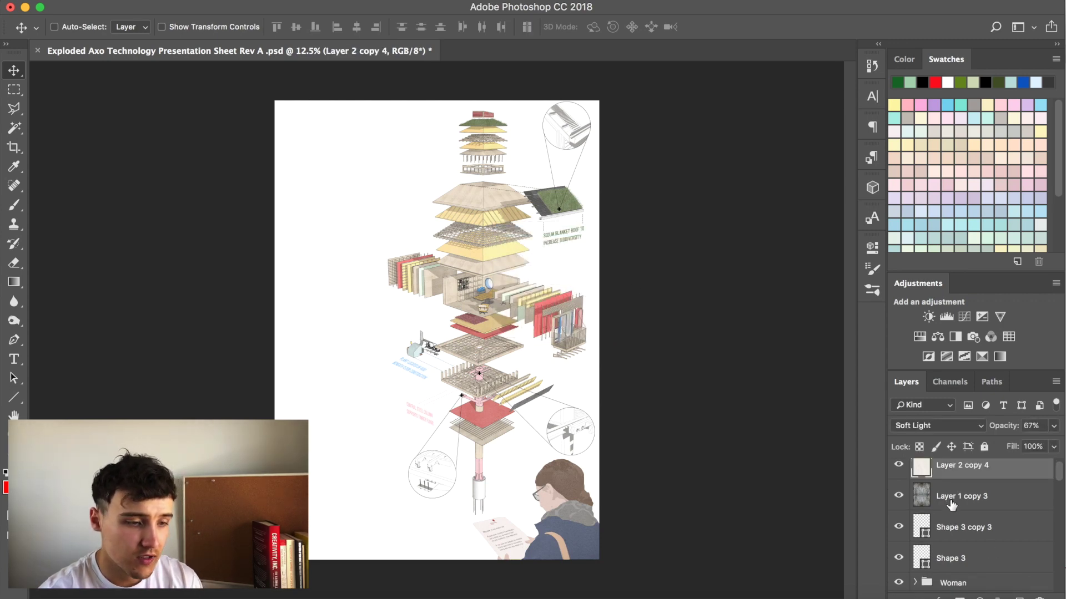
{"action": "scroll", "coordinate": [951, 511], "scroll_direction": "down", "scroll_amount": 1}
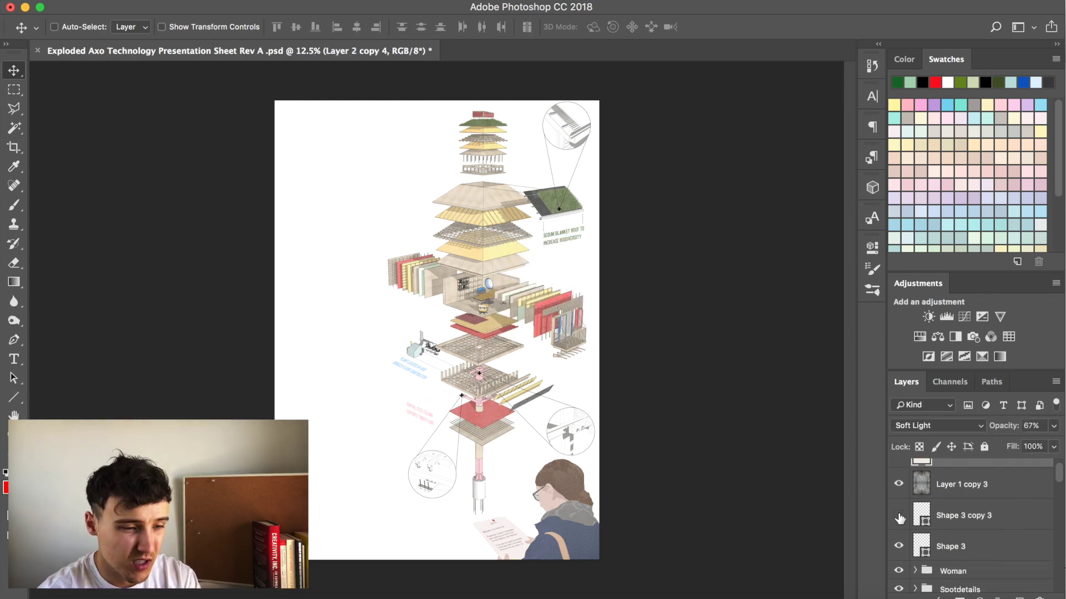
{"action": "scroll", "coordinate": [954, 518], "scroll_direction": "down", "scroll_amount": 3}
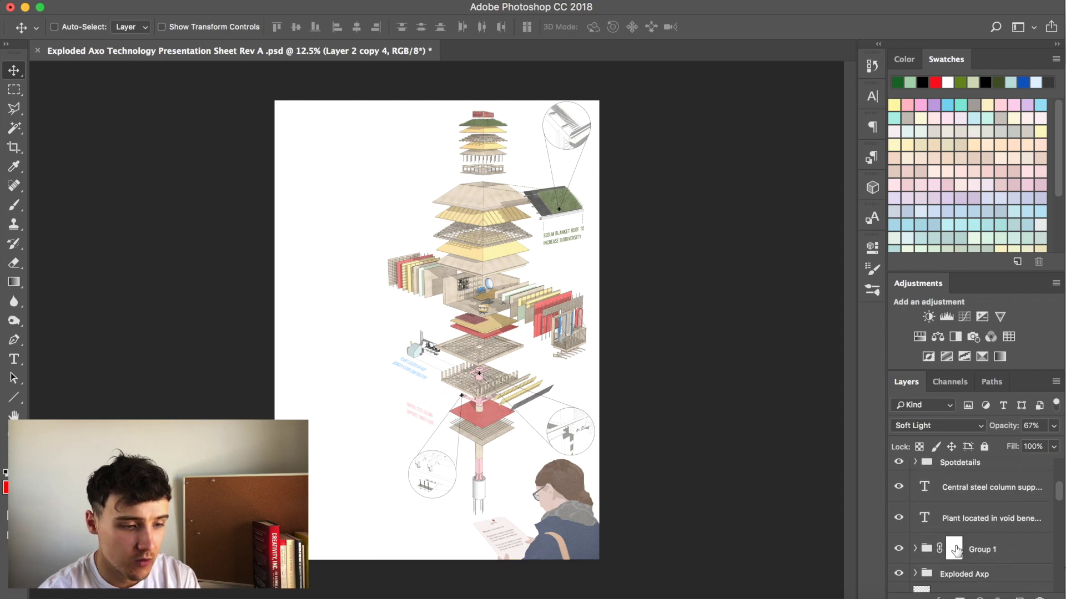
{"action": "scroll", "coordinate": [956, 550], "scroll_direction": "down", "scroll_amount": 1}
{"action": "scroll", "coordinate": [955, 550], "scroll_direction": "down", "scroll_amount": 1}
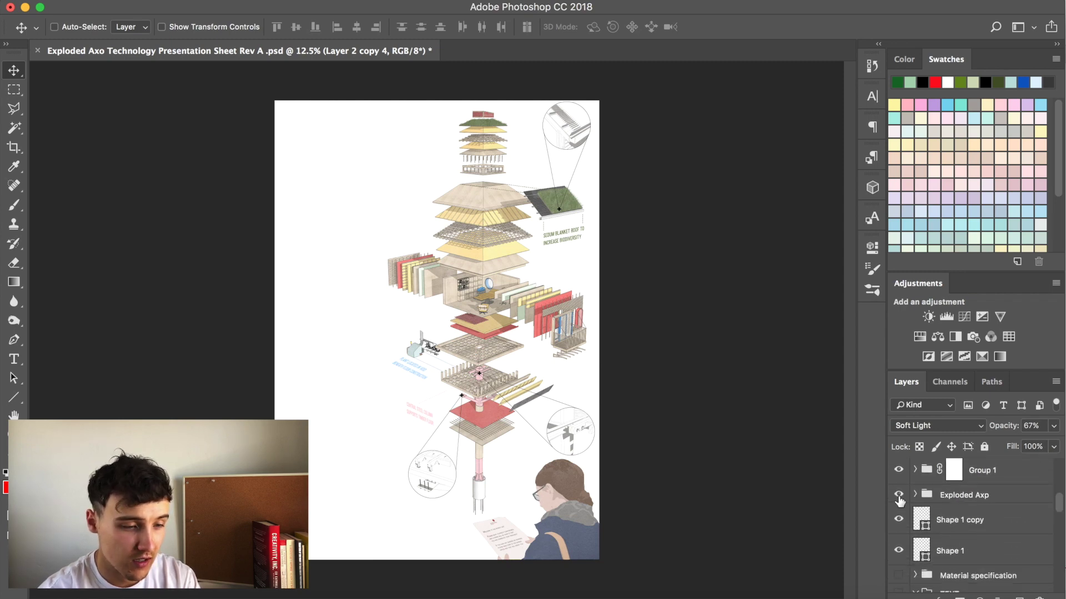
{"action": "left_click", "coordinate": [899, 495]}
{"action": "left_click", "coordinate": [899, 496]}
{"action": "left_click", "coordinate": [915, 494]}
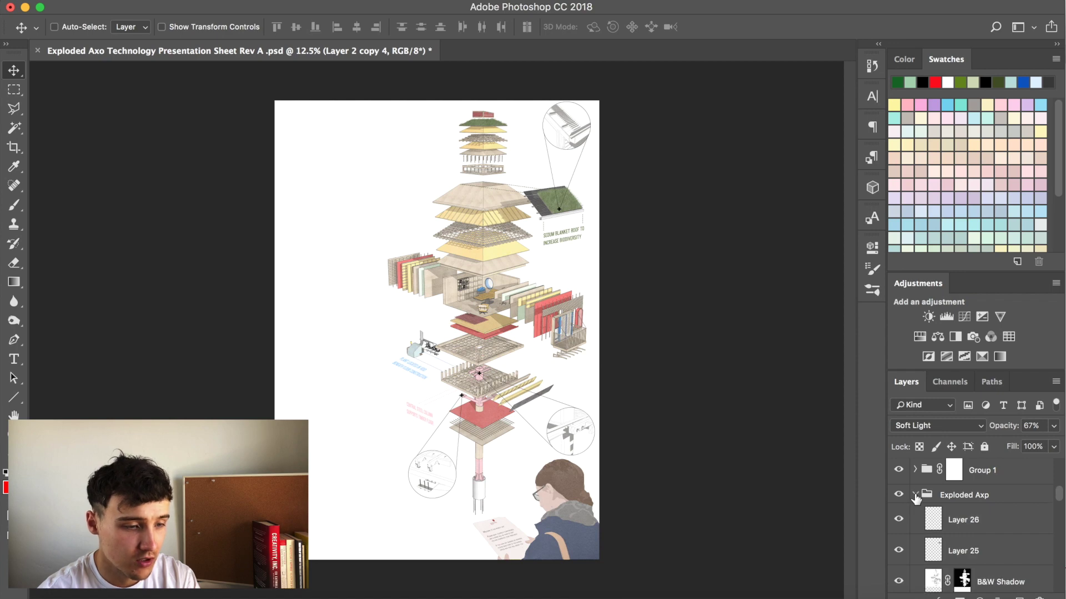
Step: Show B&W Shadow, compare and re-hide B&W No Shadow, and check Layer 25 off and on
{"action": "scroll", "coordinate": [936, 524], "scroll_direction": "down", "scroll_amount": 2}
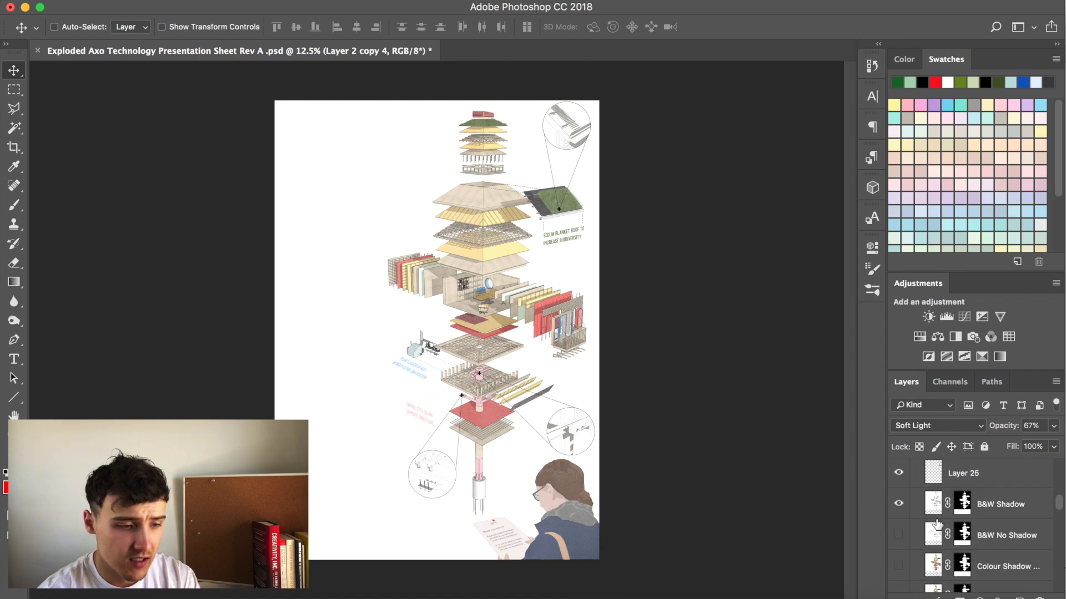
{"action": "left_click", "coordinate": [899, 505]}
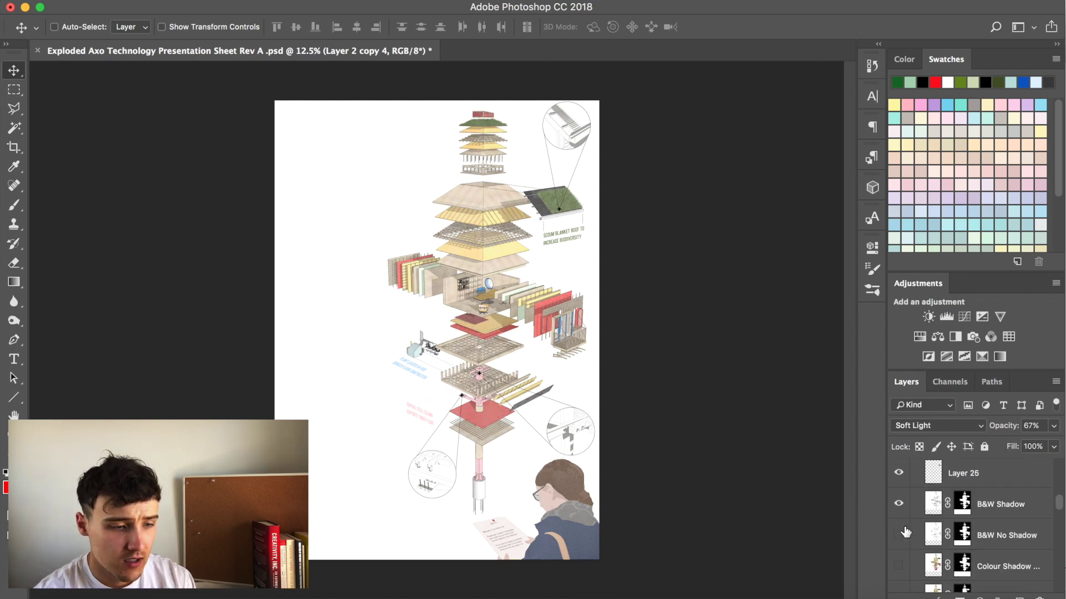
{"action": "scroll", "coordinate": [900, 534], "scroll_direction": "down", "scroll_amount": 1}
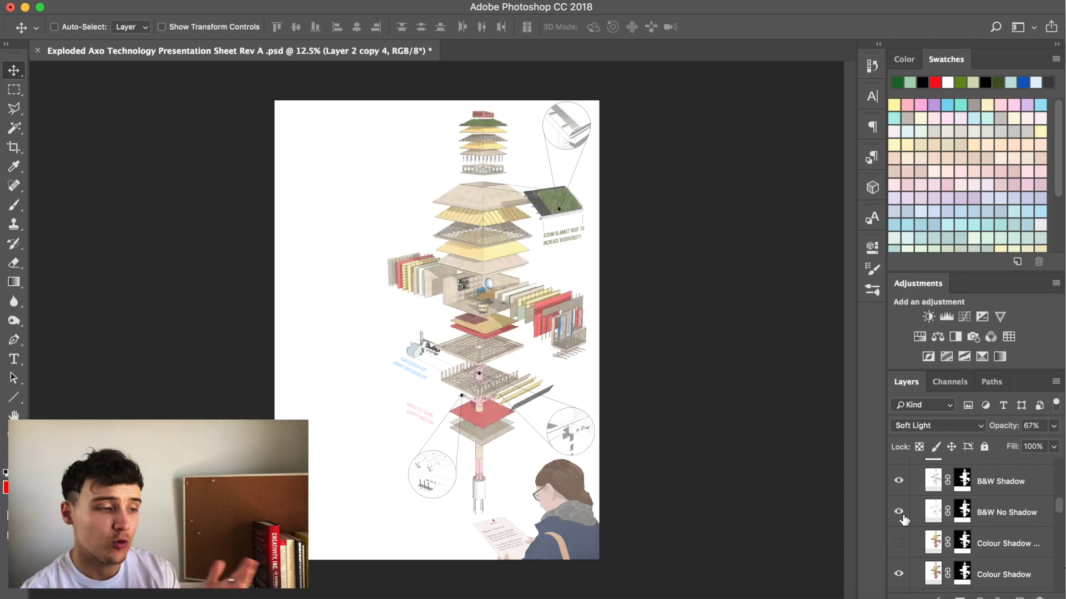
{"action": "left_click", "coordinate": [901, 516]}
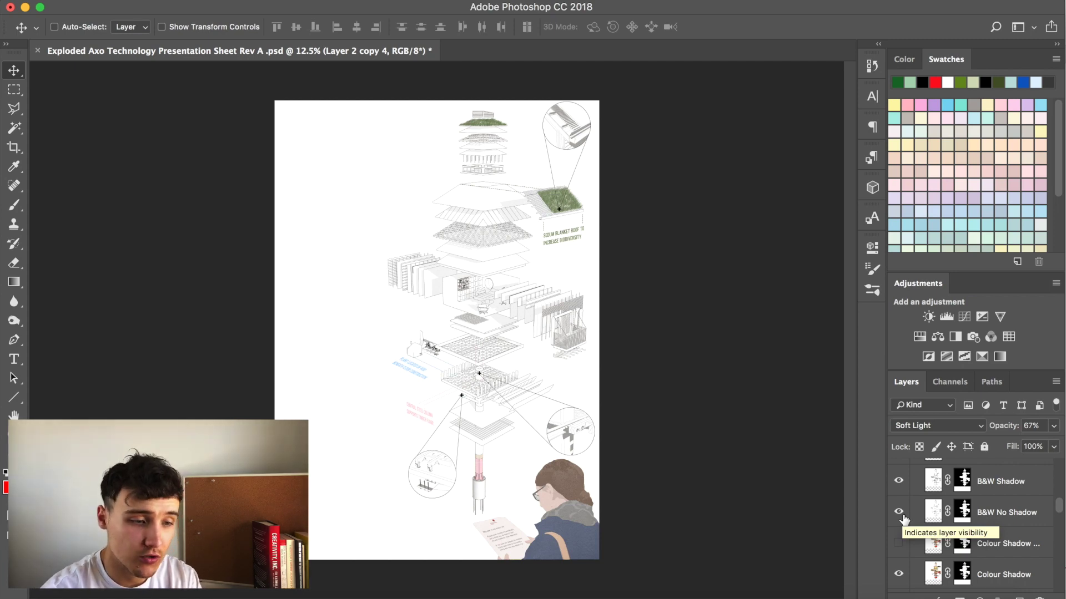
{"action": "left_click", "coordinate": [898, 513]}
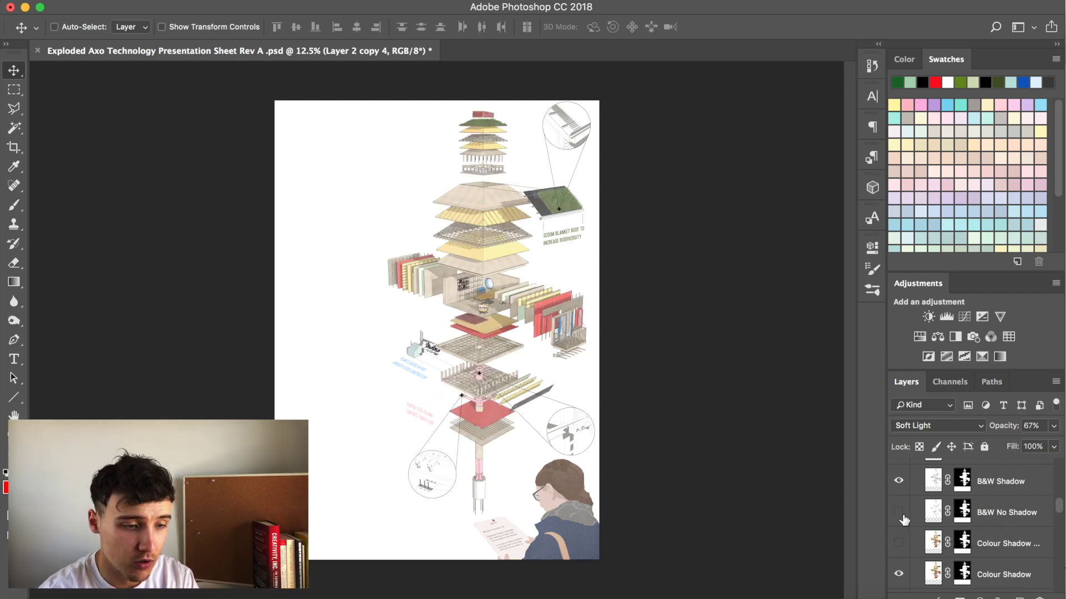
{"action": "scroll", "coordinate": [903, 520], "scroll_direction": "down", "scroll_amount": 1}
{"action": "scroll", "coordinate": [903, 524], "scroll_direction": "up", "scroll_amount": 4}
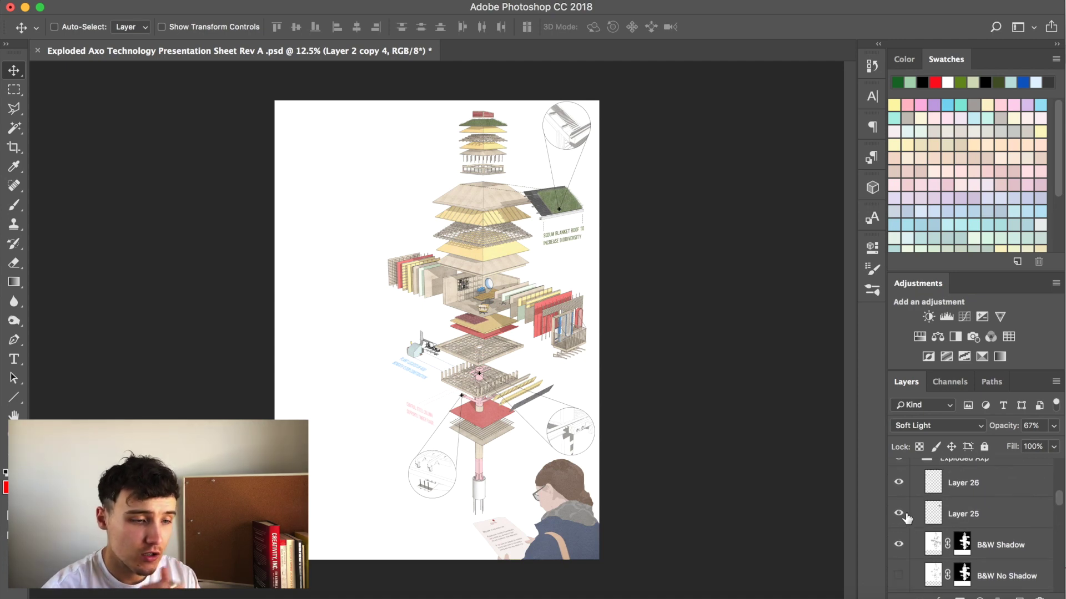
{"action": "left_click", "coordinate": [899, 514]}
{"action": "left_click", "coordinate": [898, 514]}
{"action": "scroll", "coordinate": [900, 522], "scroll_direction": "down", "scroll_amount": 3}
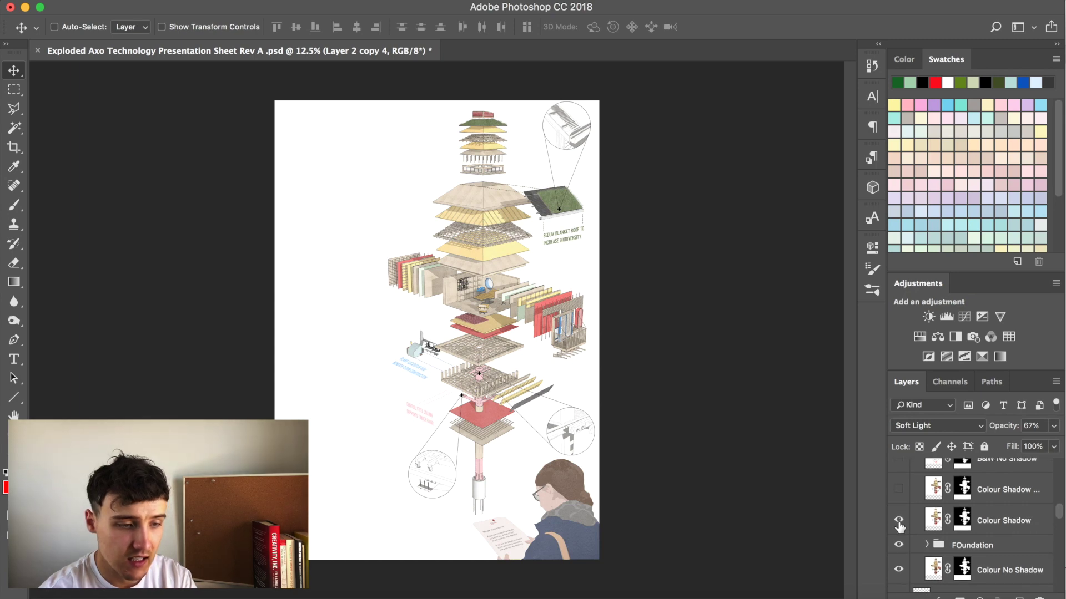
{"action": "scroll", "coordinate": [969, 506], "scroll_direction": "up", "scroll_amount": 1}
Step: Set the B&W Shadow layer's opacity to 50%, then lower it to 20%
{"action": "left_click", "coordinate": [983, 507]}
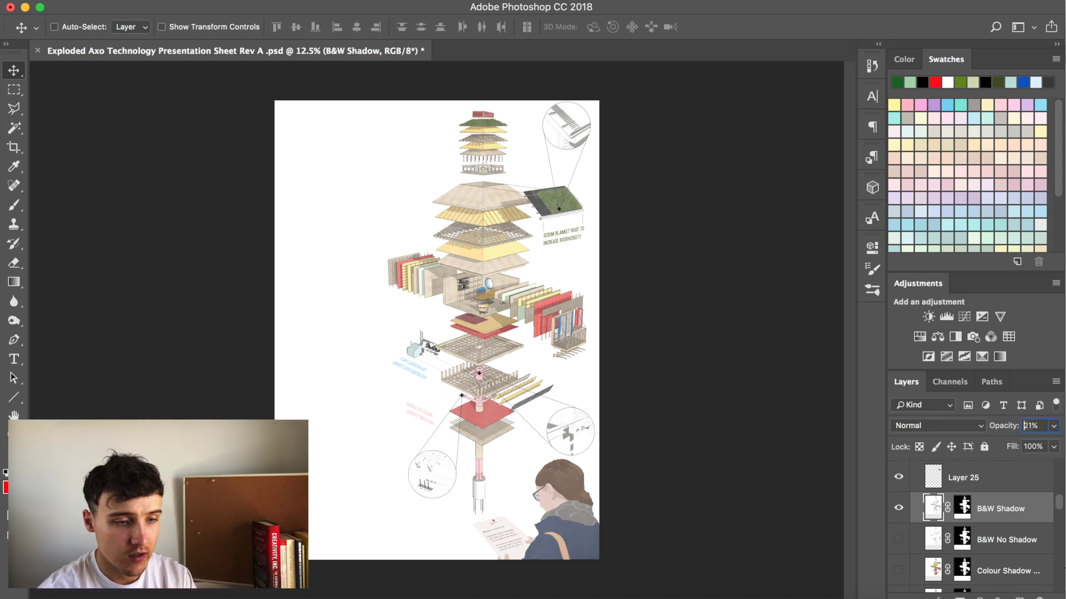
{"action": "left_click", "coordinate": [1030, 425]}
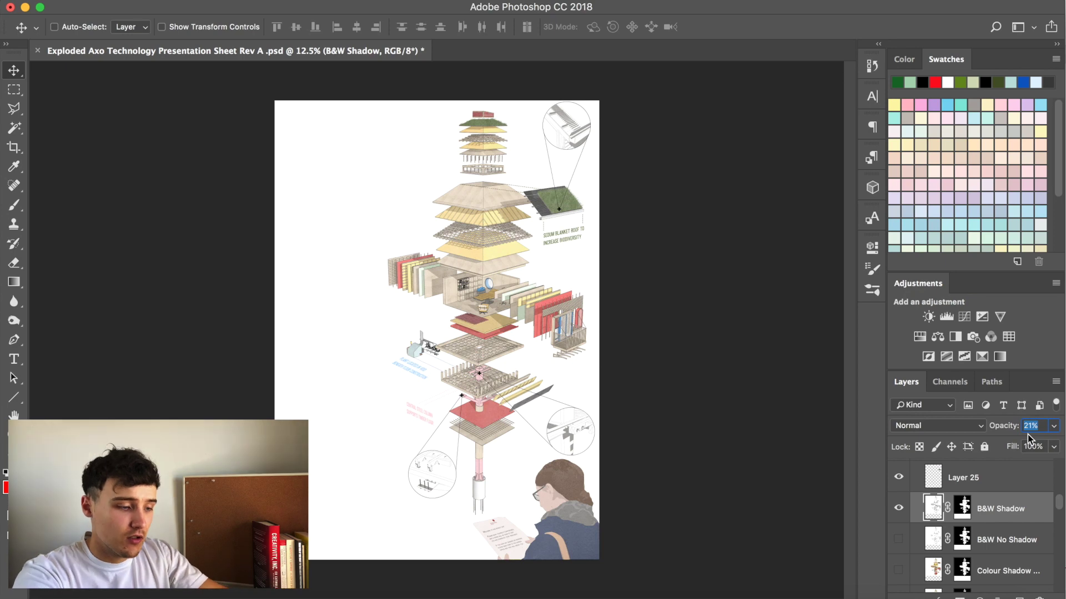
{"action": "type", "text": "50"}
{"action": "key", "text": "Return"}
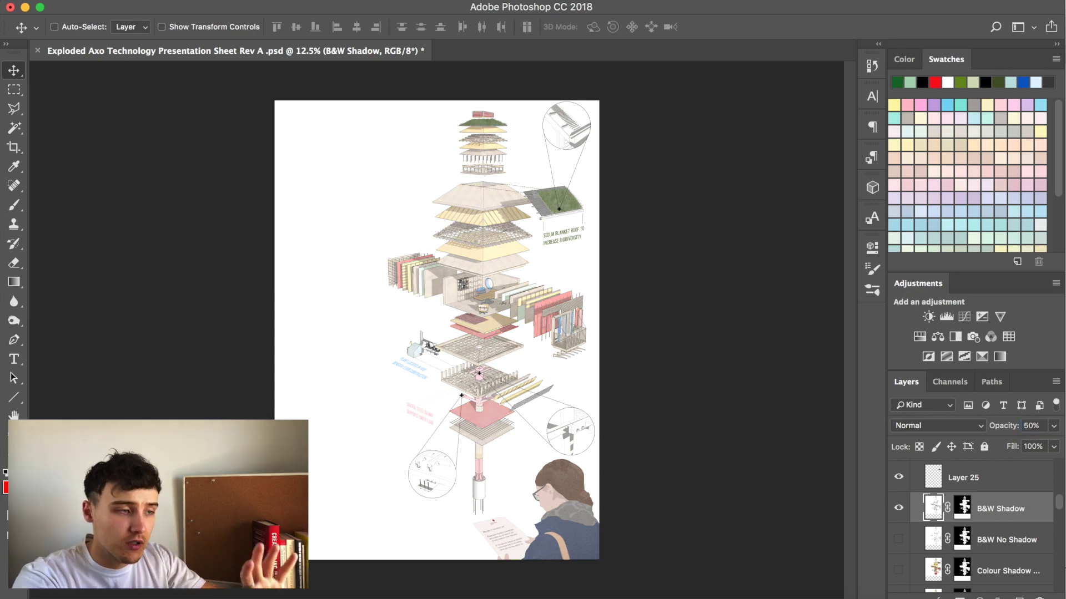
{"action": "left_click", "coordinate": [1031, 427]}
{"action": "type", "text": "20"}
{"action": "key", "text": "Return"}
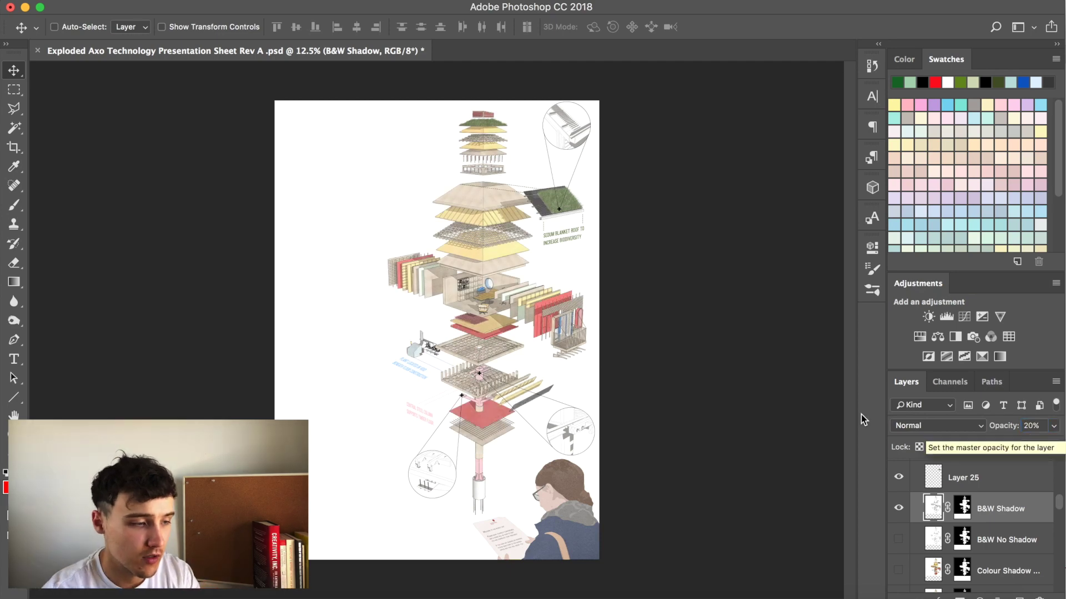
{"action": "scroll", "coordinate": [557, 423], "scroll_direction": "up", "scroll_amount": 4, "text": "alt"}
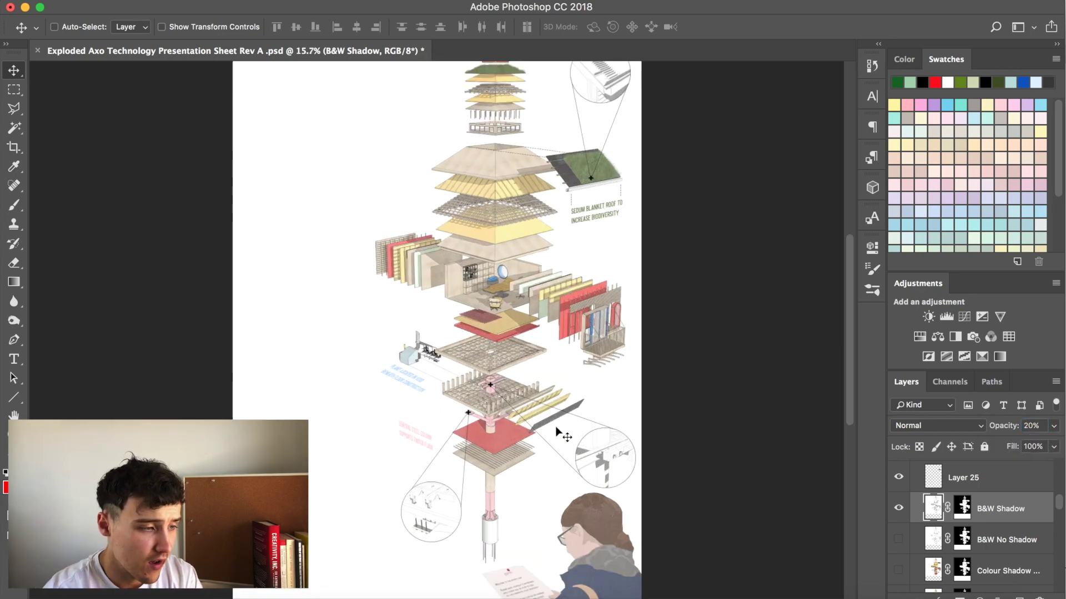
{"action": "scroll", "coordinate": [464, 476], "scroll_direction": "up", "scroll_amount": 3, "text": "alt"}
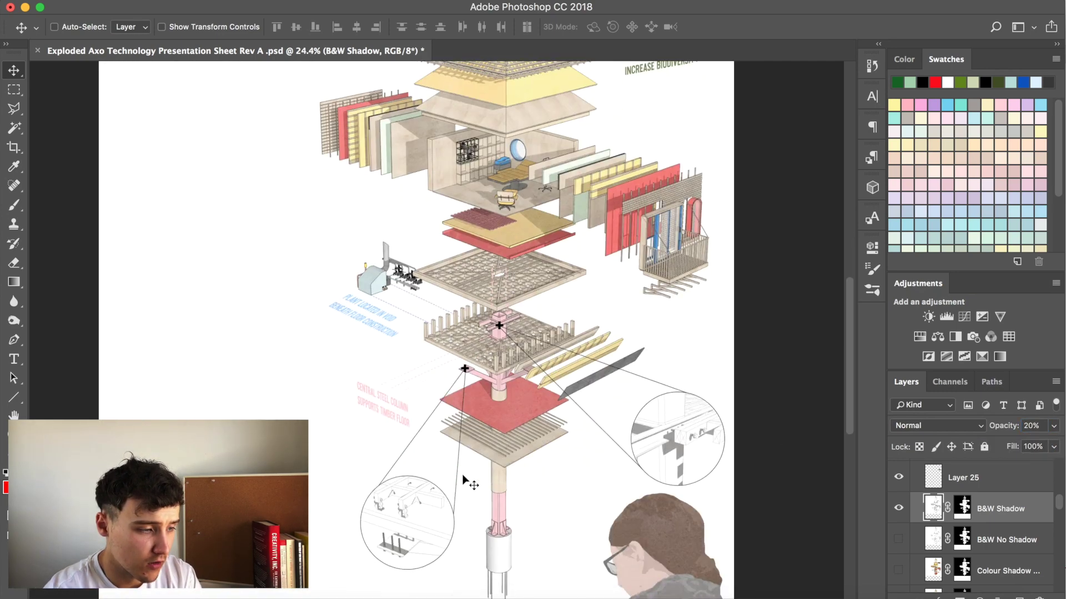
{"action": "scroll", "coordinate": [459, 477], "scroll_direction": "down", "scroll_amount": 1}
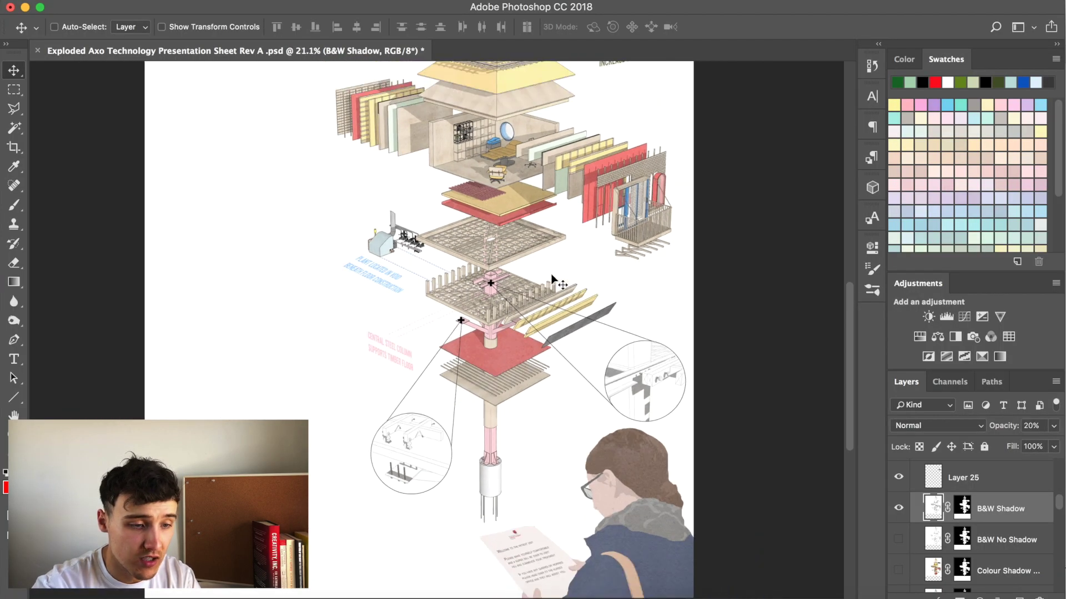
Step: Turn the TEXT group back on and scroll up to view the paperclipped PATIENT PODS note
{"action": "scroll", "coordinate": [553, 277], "scroll_direction": "down", "scroll_amount": 2, "text": "alt"}
{"action": "scroll", "coordinate": [999, 520], "scroll_direction": "up", "scroll_amount": 5}
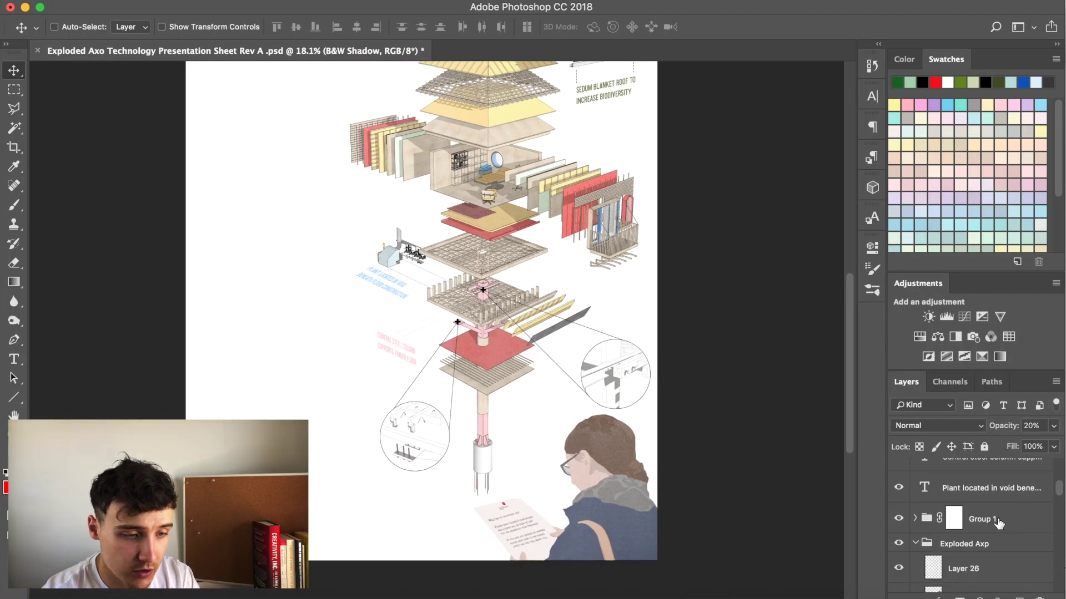
{"action": "scroll", "coordinate": [994, 522], "scroll_direction": "up", "scroll_amount": 3}
{"action": "scroll", "coordinate": [972, 527], "scroll_direction": "down", "scroll_amount": 8}
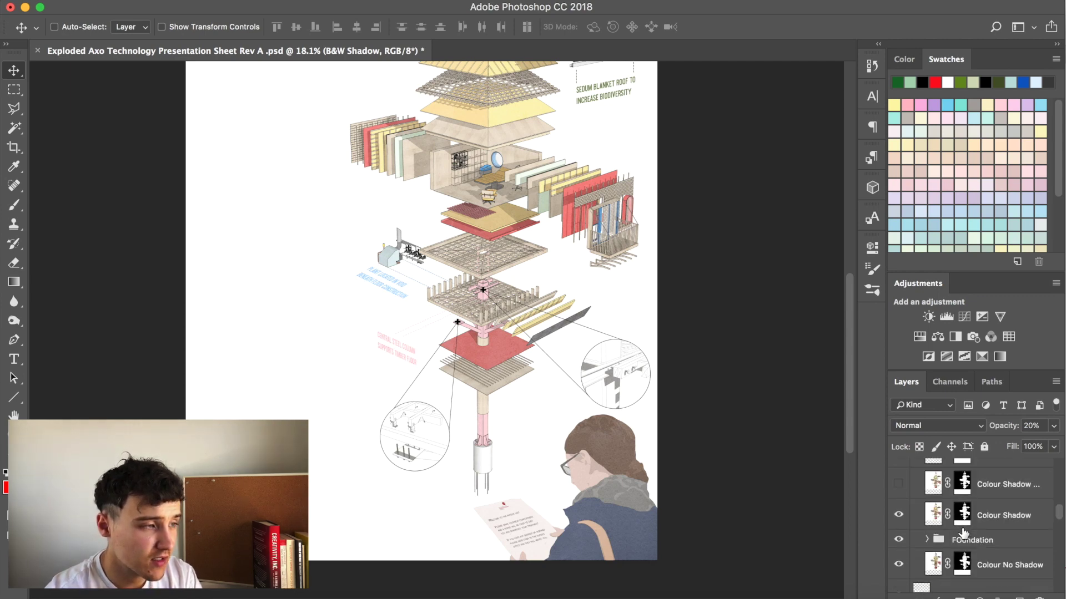
{"action": "scroll", "coordinate": [963, 533], "scroll_direction": "down", "scroll_amount": 1}
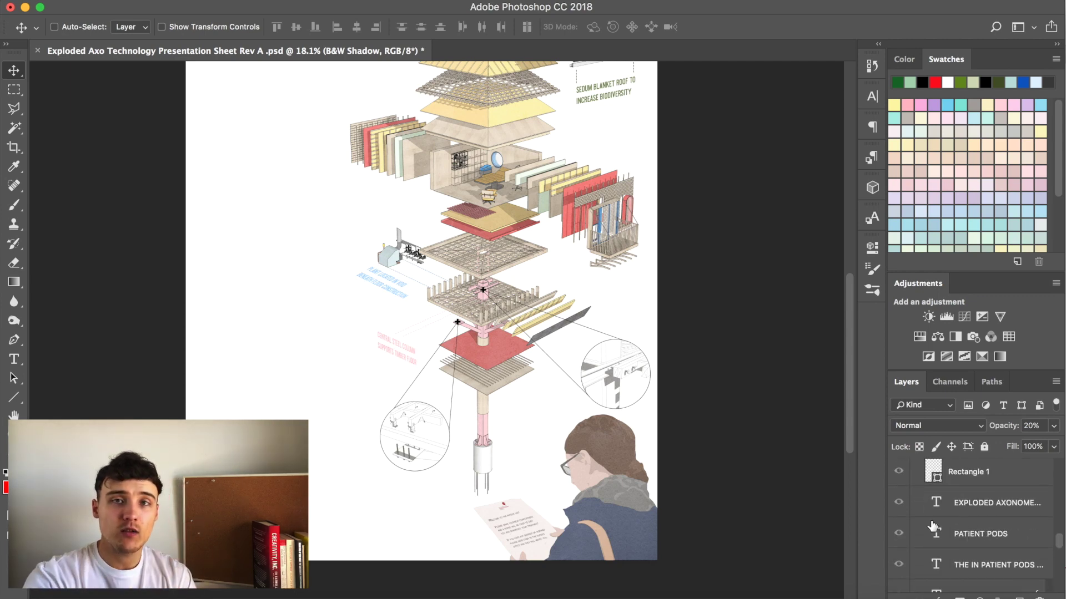
{"action": "scroll", "coordinate": [943, 530], "scroll_direction": "up", "scroll_amount": 8}
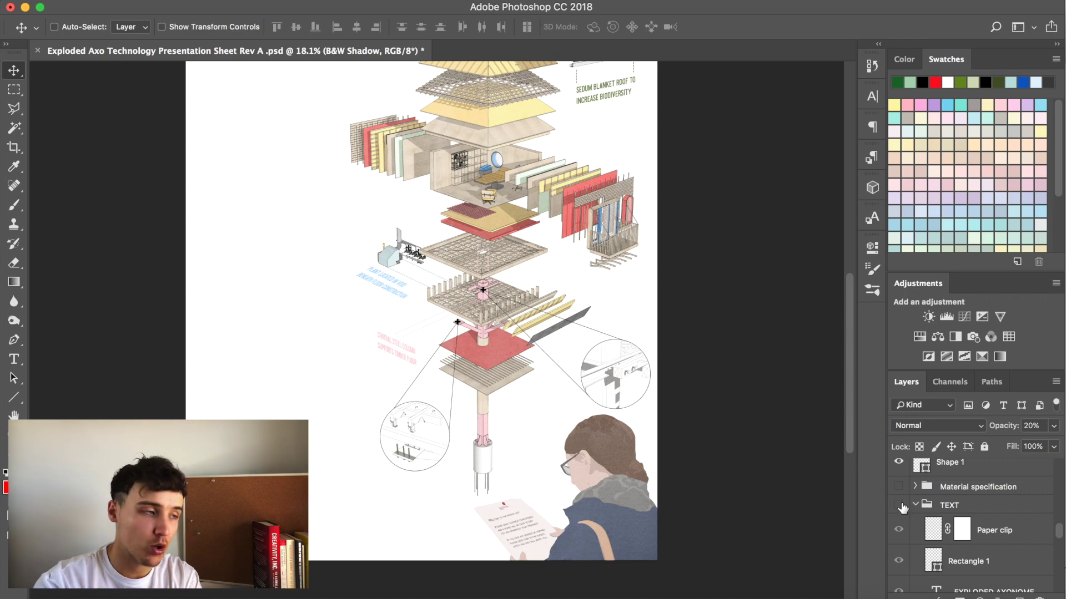
{"action": "left_click", "coordinate": [899, 505]}
{"action": "scroll", "coordinate": [576, 352], "scroll_direction": "up", "scroll_amount": 3}
{"action": "scroll", "coordinate": [575, 352], "scroll_direction": "up", "scroll_amount": 4}
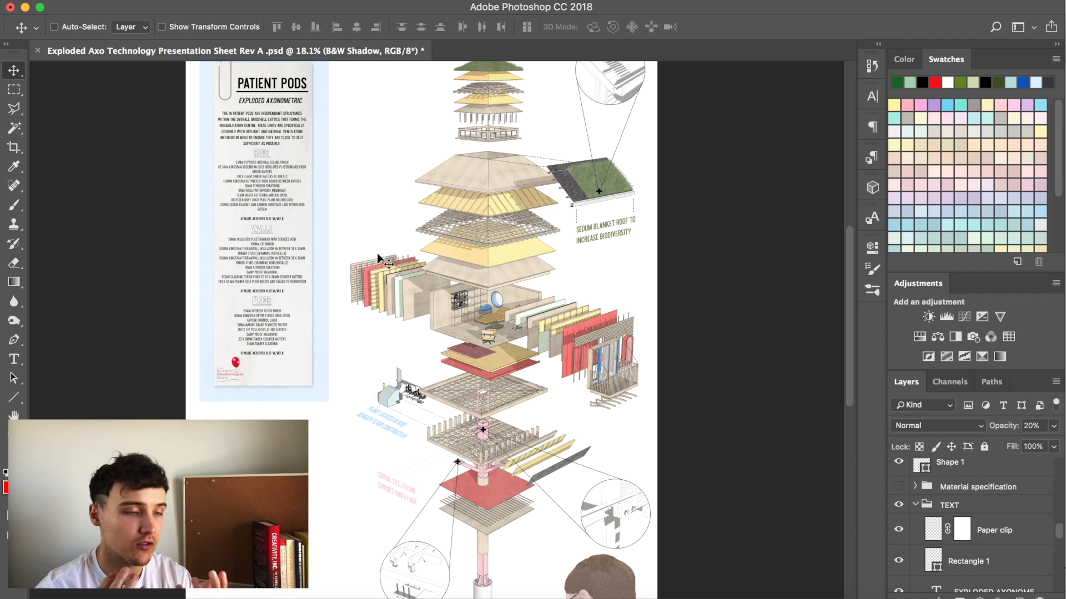
{"action": "scroll", "coordinate": [364, 248], "scroll_direction": "down", "scroll_amount": 1, "text": "alt"}
{"action": "scroll", "coordinate": [364, 248], "scroll_direction": "up", "scroll_amount": 1}
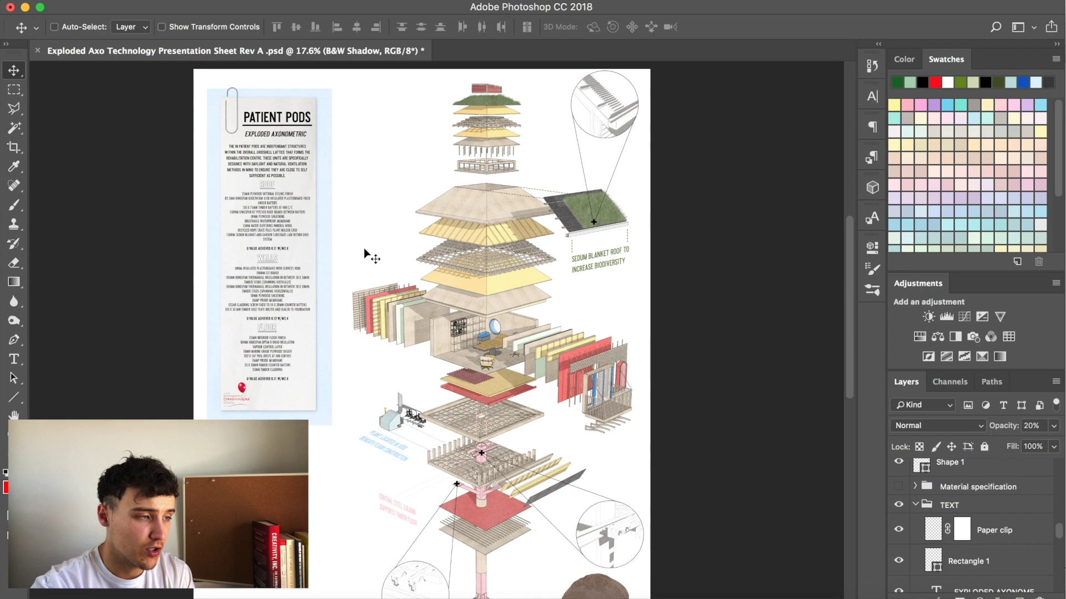
{"action": "scroll", "coordinate": [231, 273], "scroll_direction": "up", "scroll_amount": 2, "text": "alt"}
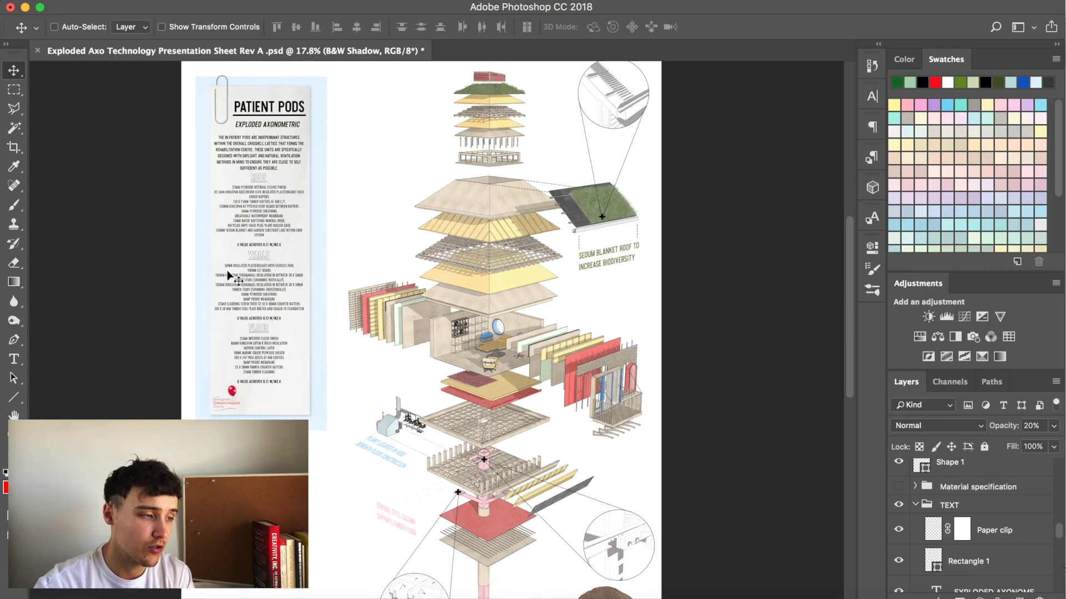
Step: Make the Material specification group visible, showing its material thumbnails and descriptions under the PATIENT PODS note
{"action": "scroll", "coordinate": [231, 276], "scroll_direction": "up", "scroll_amount": 5, "text": "alt"}
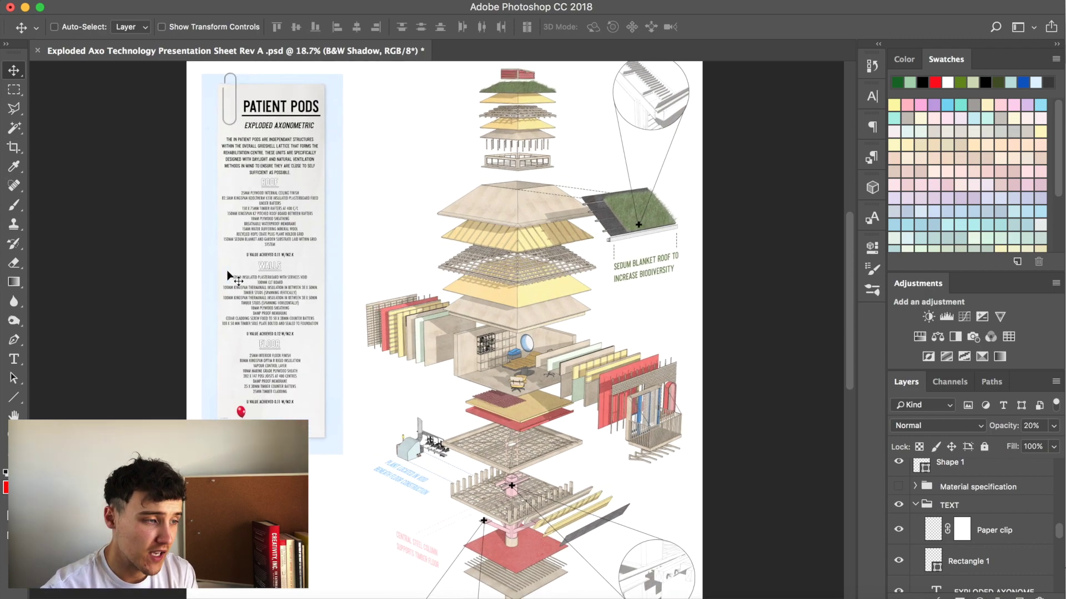
{"action": "scroll", "coordinate": [231, 276], "scroll_direction": "up", "scroll_amount": 2, "text": "alt"}
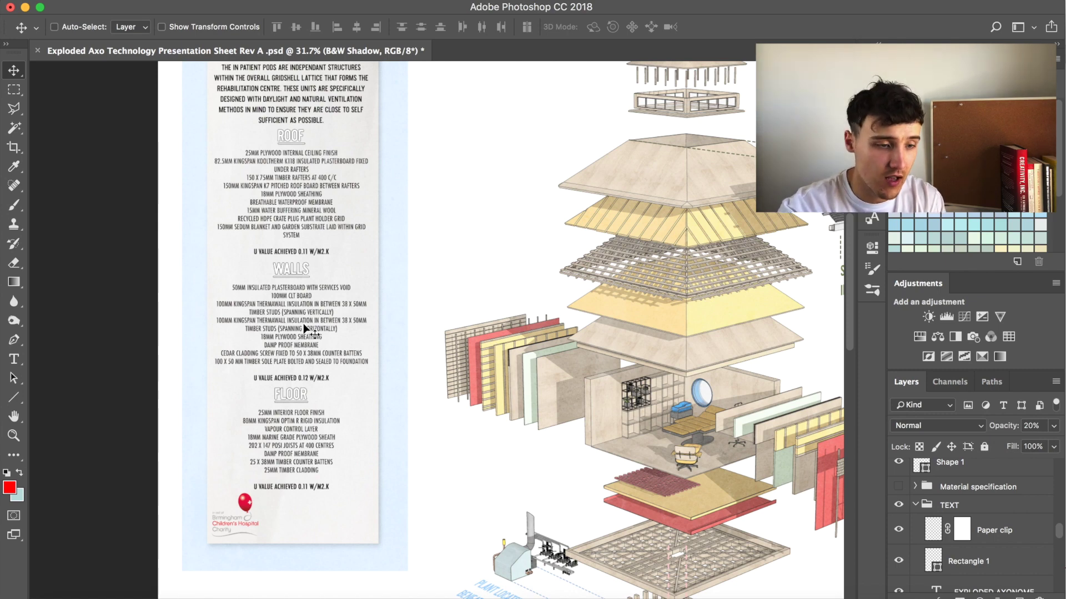
{"action": "scroll", "coordinate": [304, 328], "scroll_direction": "down", "scroll_amount": 5, "text": "alt"}
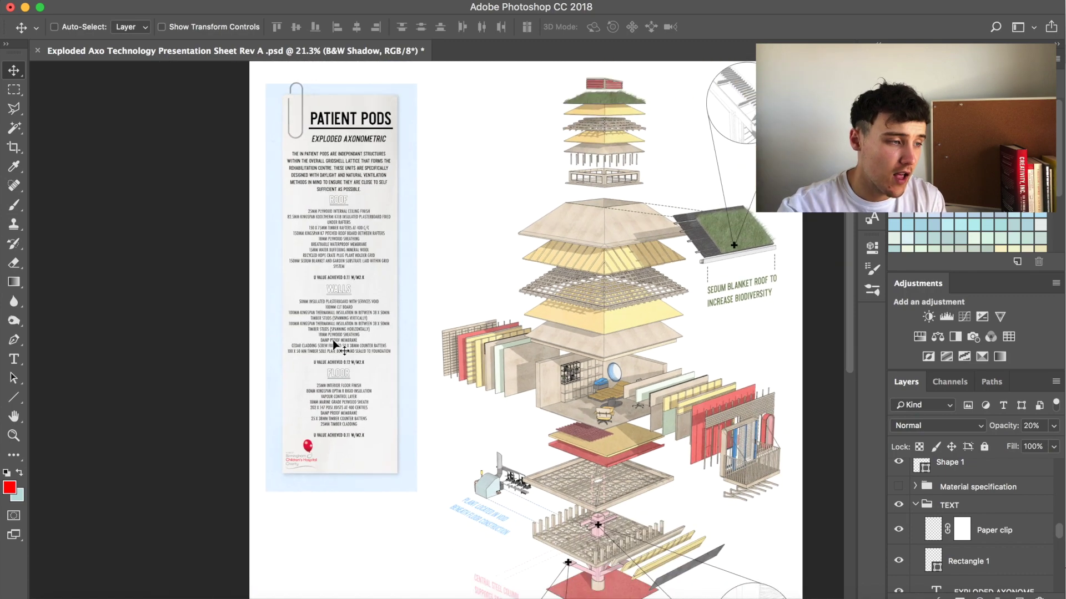
{"action": "scroll", "coordinate": [332, 343], "scroll_direction": "down", "scroll_amount": 5}
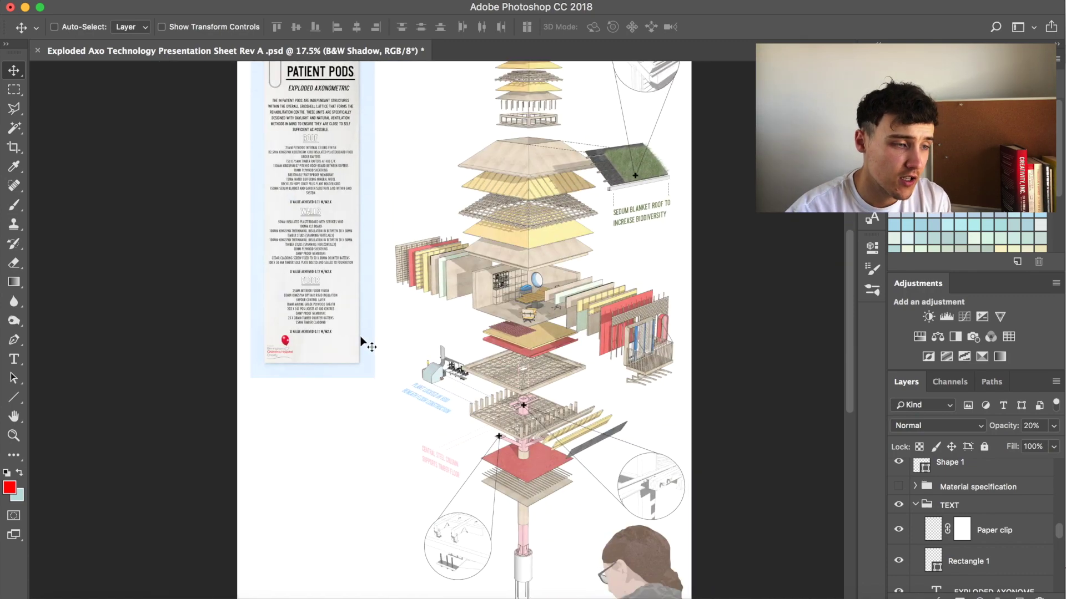
{"action": "scroll", "coordinate": [363, 344], "scroll_direction": "down", "scroll_amount": 2, "text": "alt"}
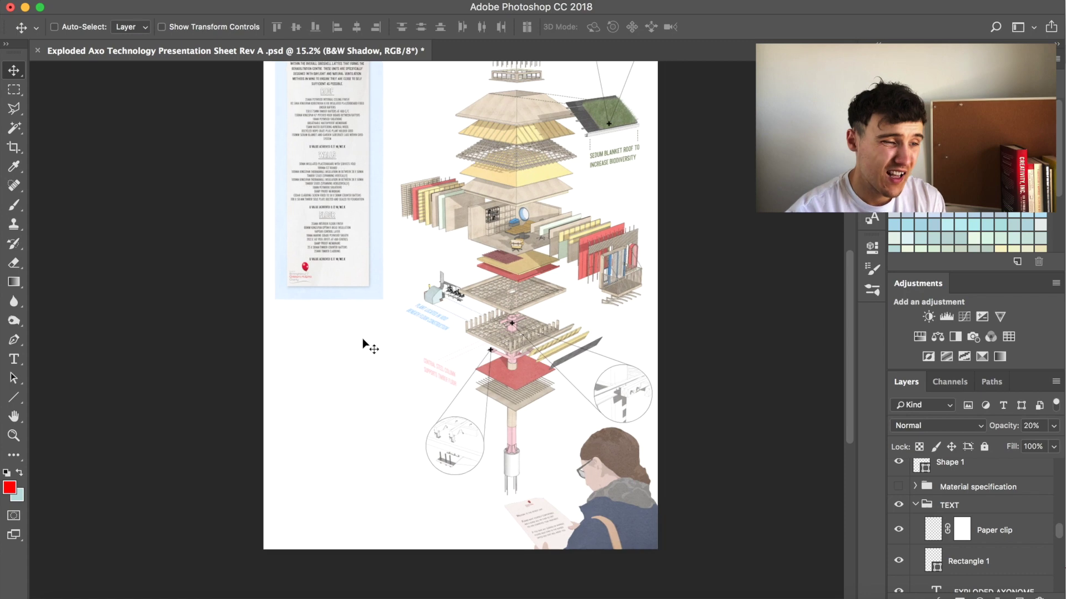
{"action": "left_click", "coordinate": [898, 485]}
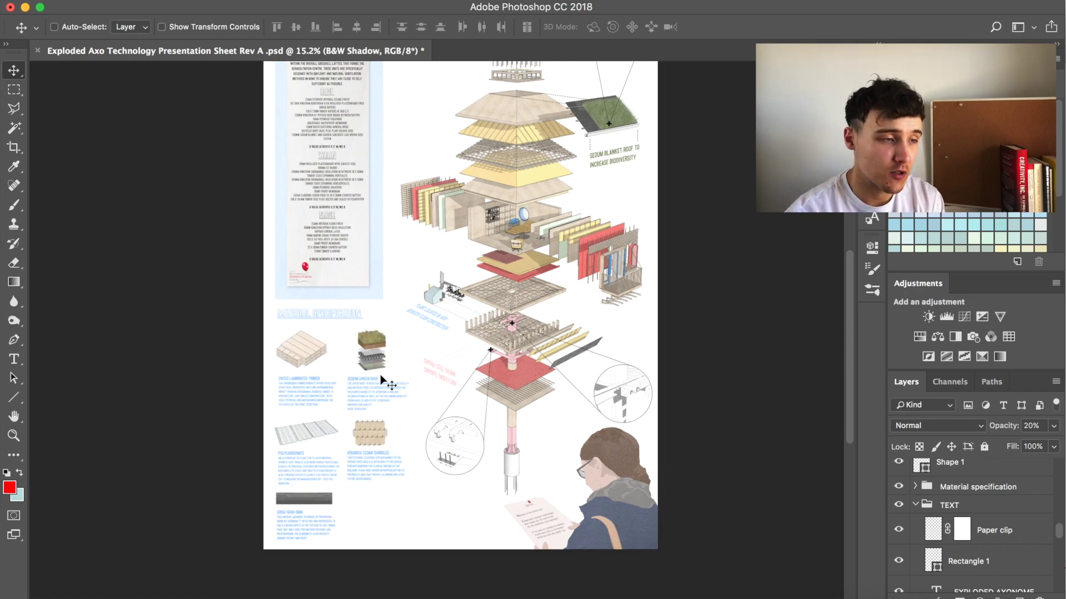
{"action": "scroll", "coordinate": [225, 397], "scroll_direction": "up", "scroll_amount": 1, "text": "alt"}
{"action": "scroll", "coordinate": [276, 414], "scroll_direction": "up", "scroll_amount": 2, "text": "alt"}
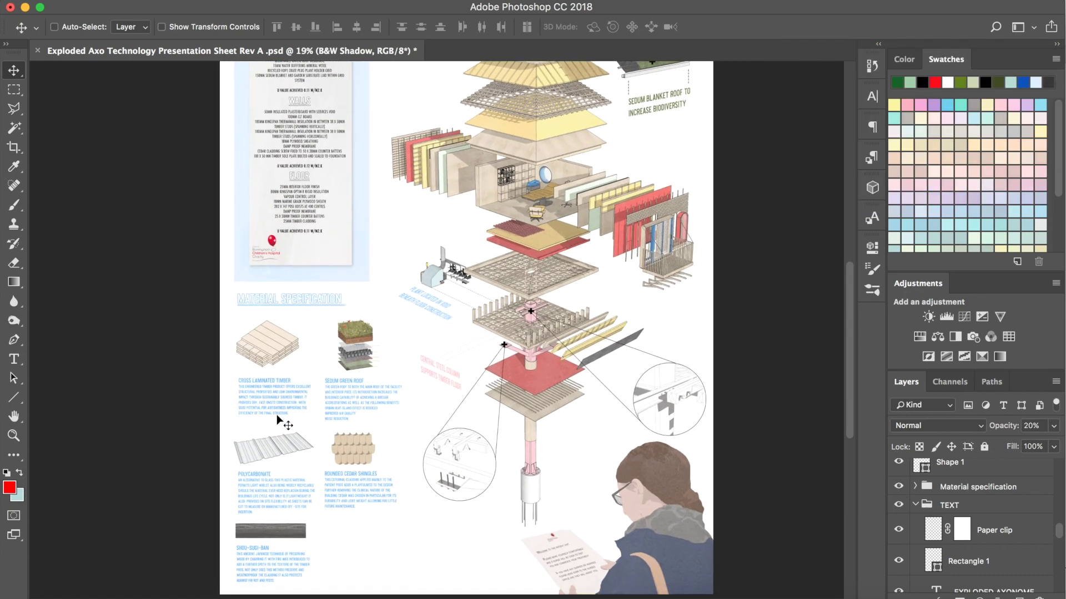